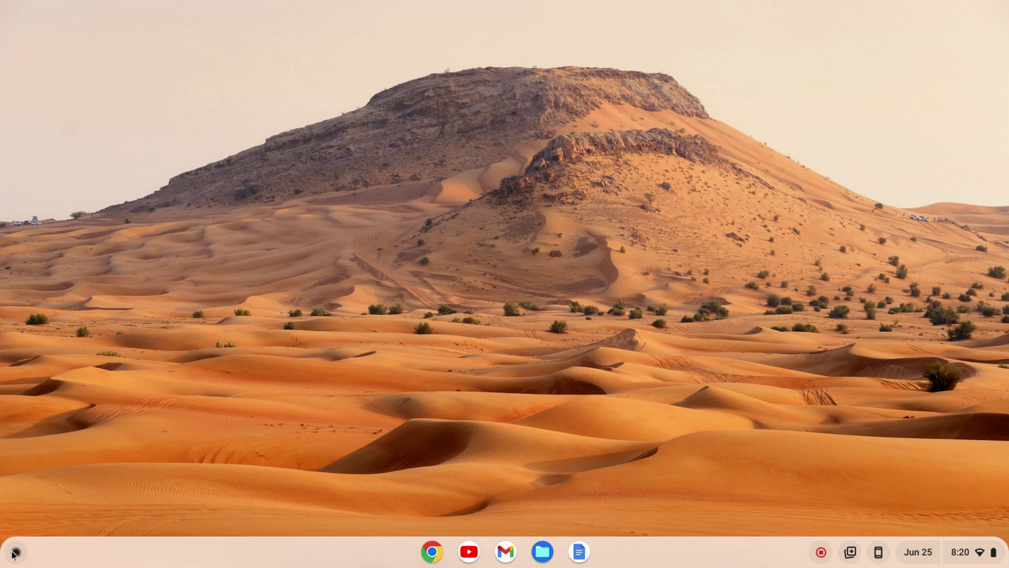
Search the launcher for 'settings' and launch the Settings app.
click(16, 553)
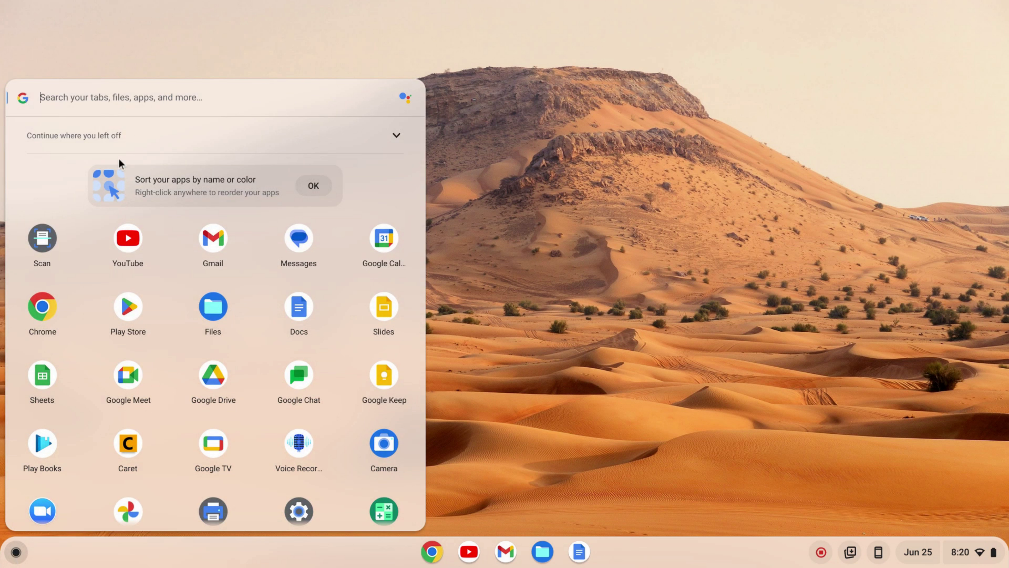
text(set)
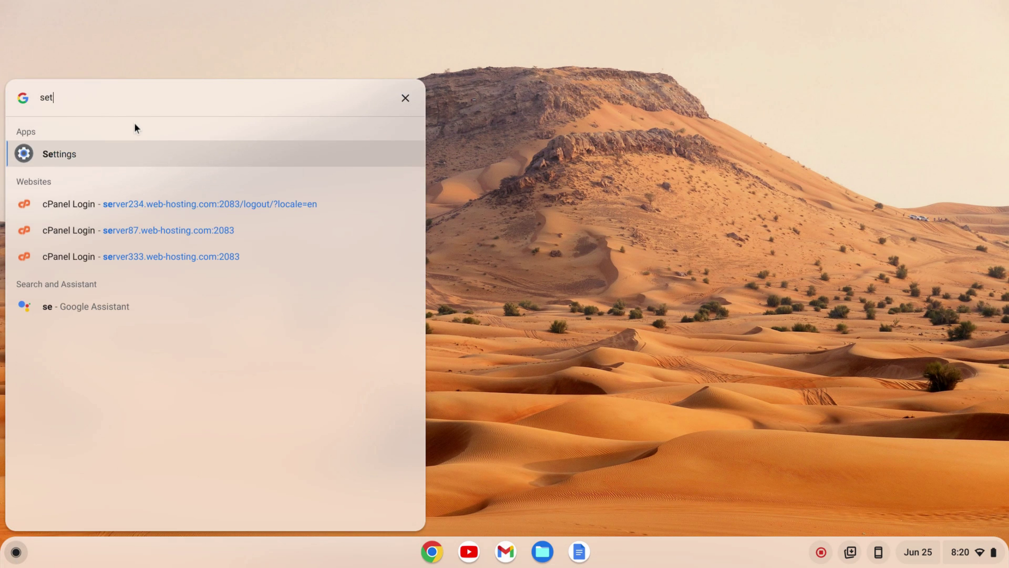
text(tings)
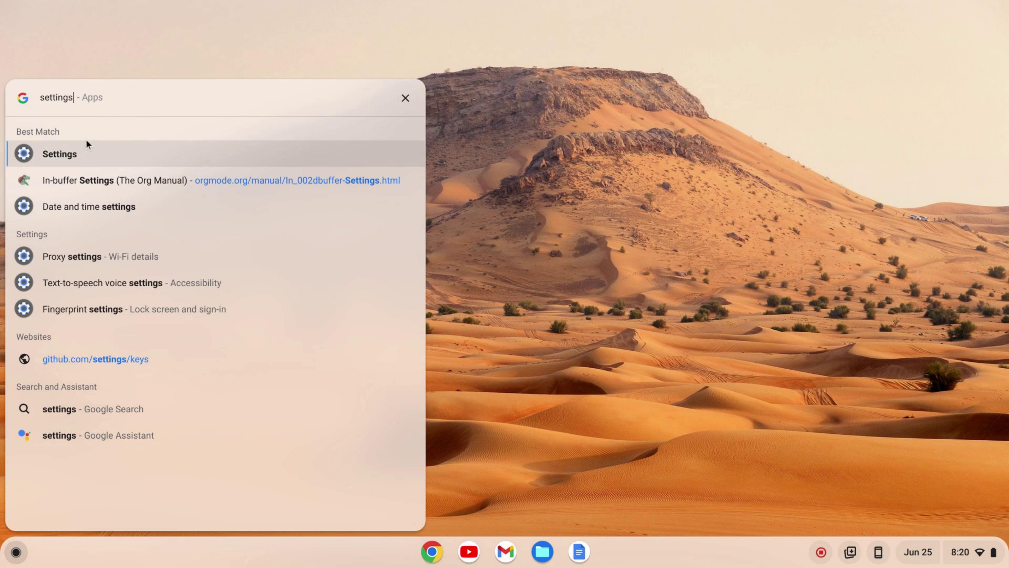
click(79, 152)
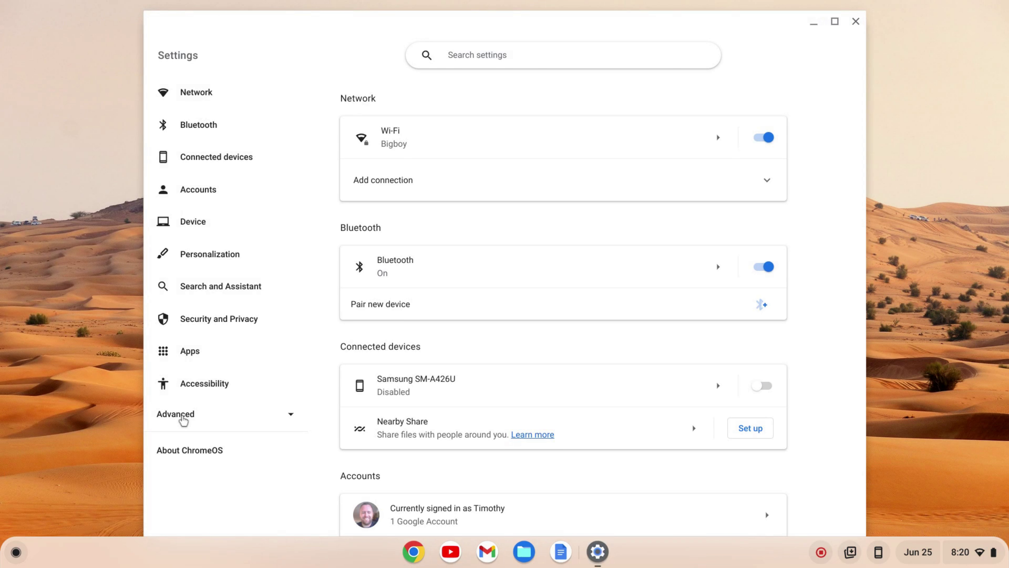
Under Advanced > Developers, turn on the Linux development environment to start its setup.
click(200, 416)
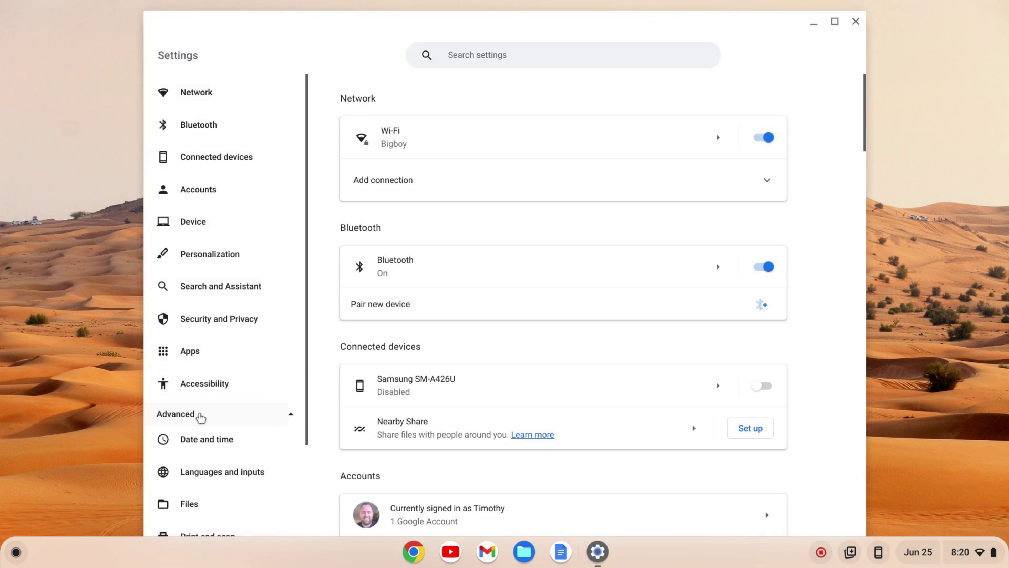
scroll(205, 386, down, 4)
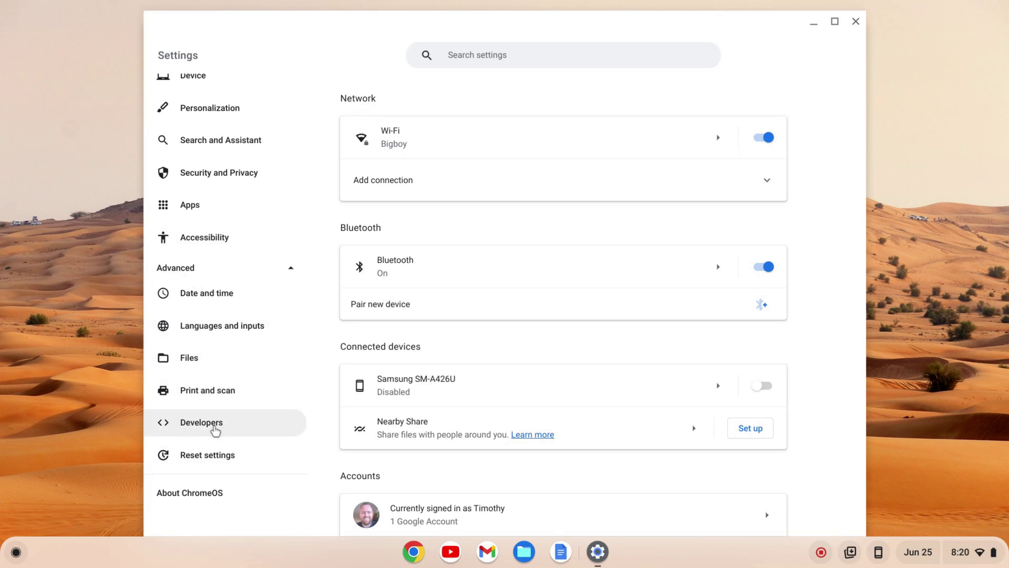
click(212, 430)
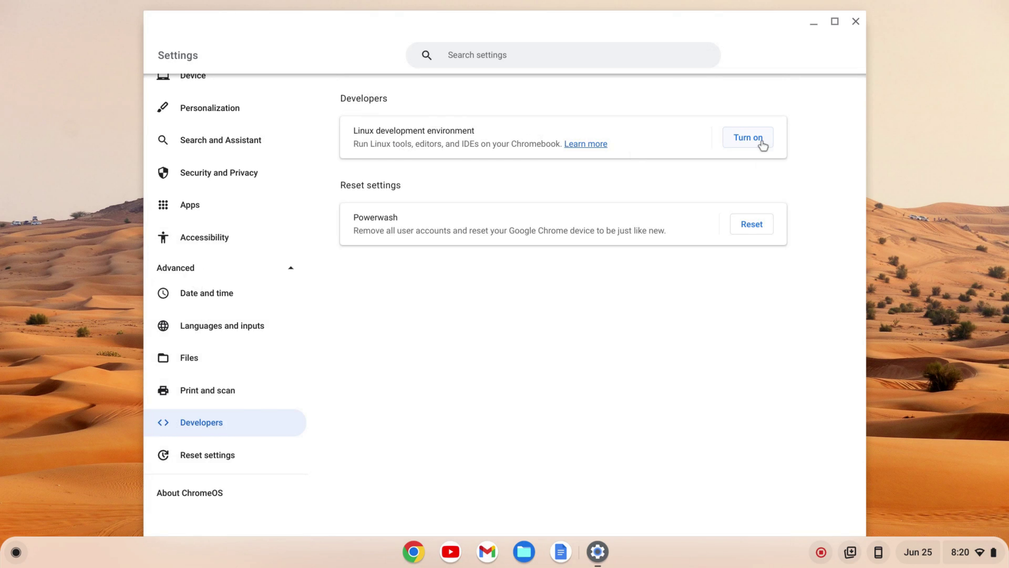
click(750, 141)
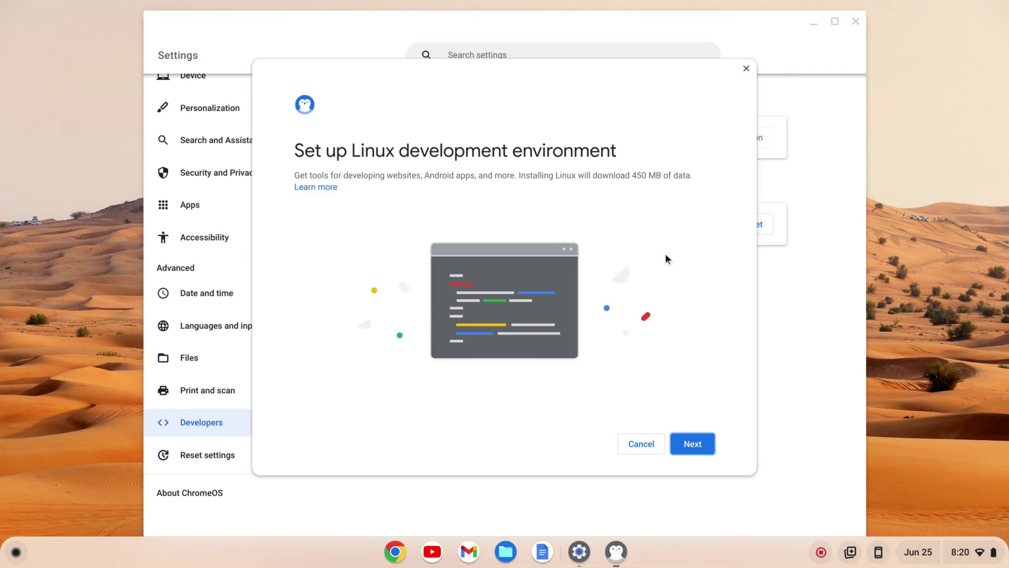
Install Linux with the default username and the Recommended 10.0 GB disk size.
click(698, 452)
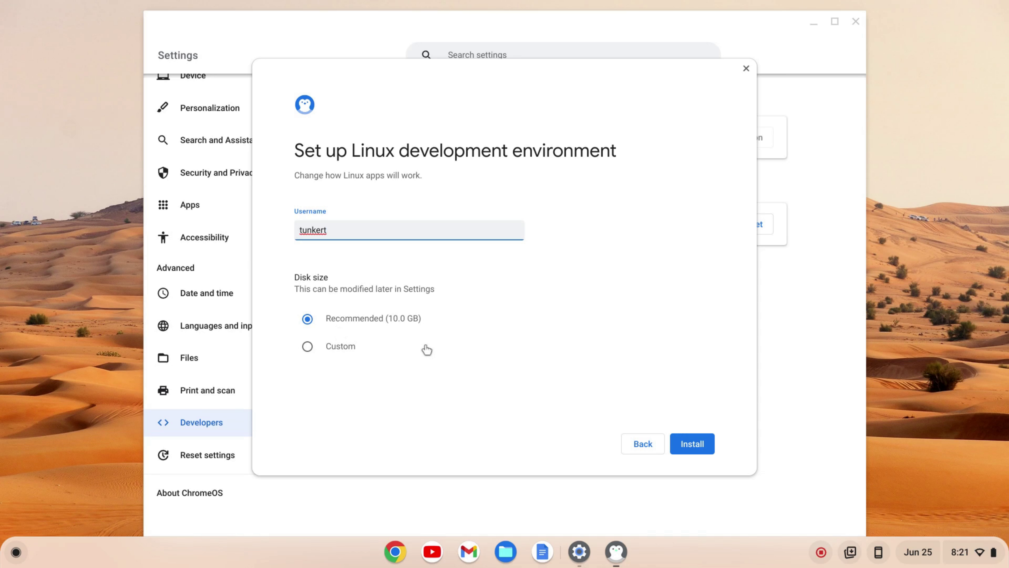
click(695, 445)
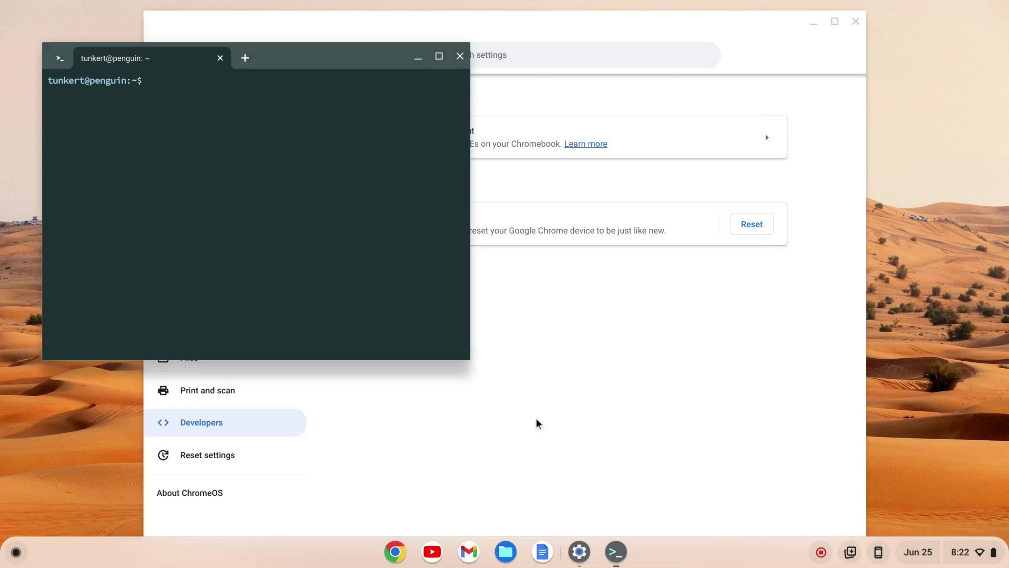
Maximize the terminal with larger text, run 'sudo apt-get update && sudo apt-get dist-upgrade -y', then clear it.
click(439, 57)
key(ctrl+plus)
key(ctrl+plus)
key(ctrl+plus)
key(ctrl+plus)
key(ctrl+plus)
key(ctrl+plus)
key(ctrl+plus)
key(ctrl+plus)
key(ctrl+plus)
key(ctrl+plus)
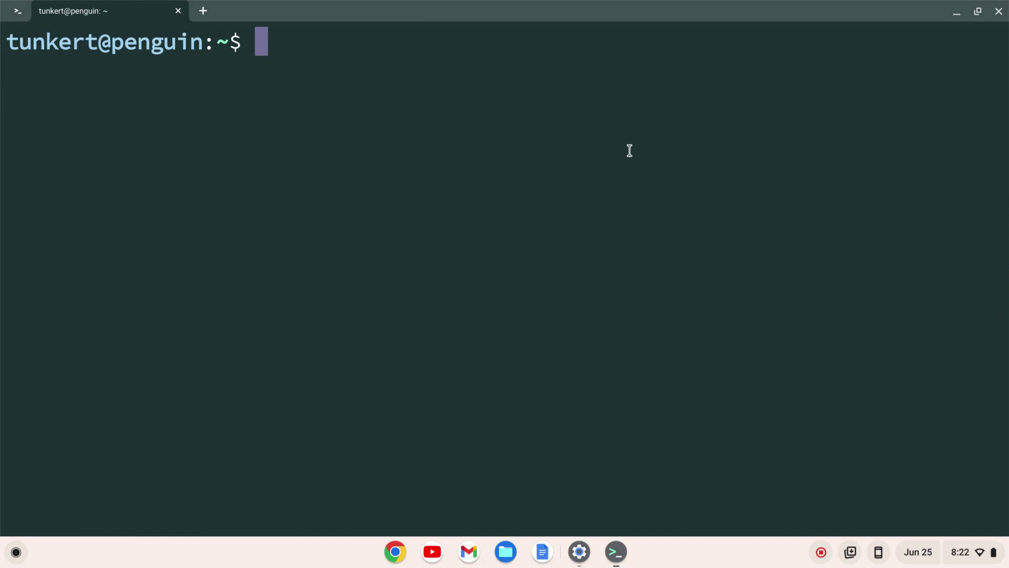
text(sudo )
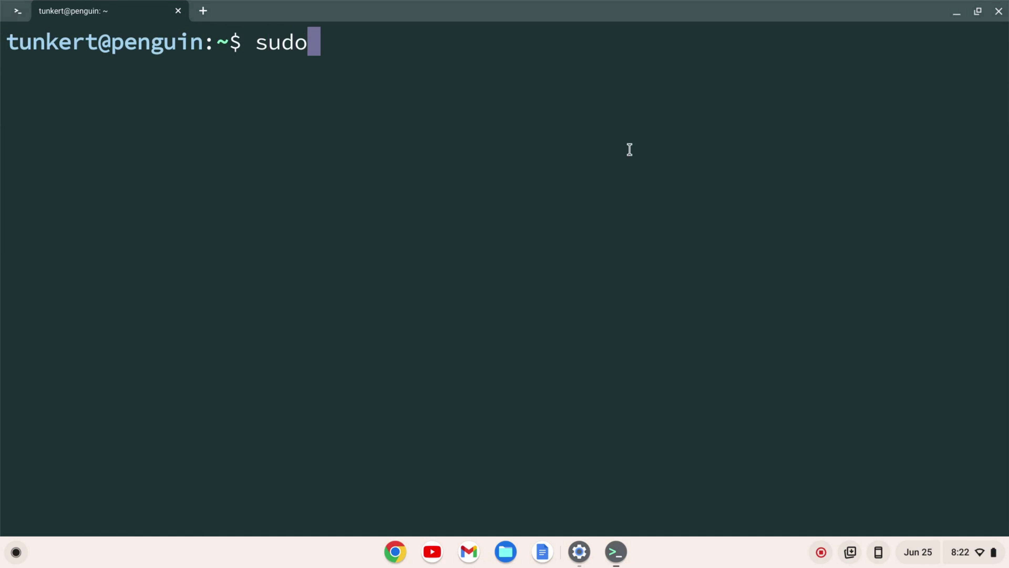
text(apt-get up)
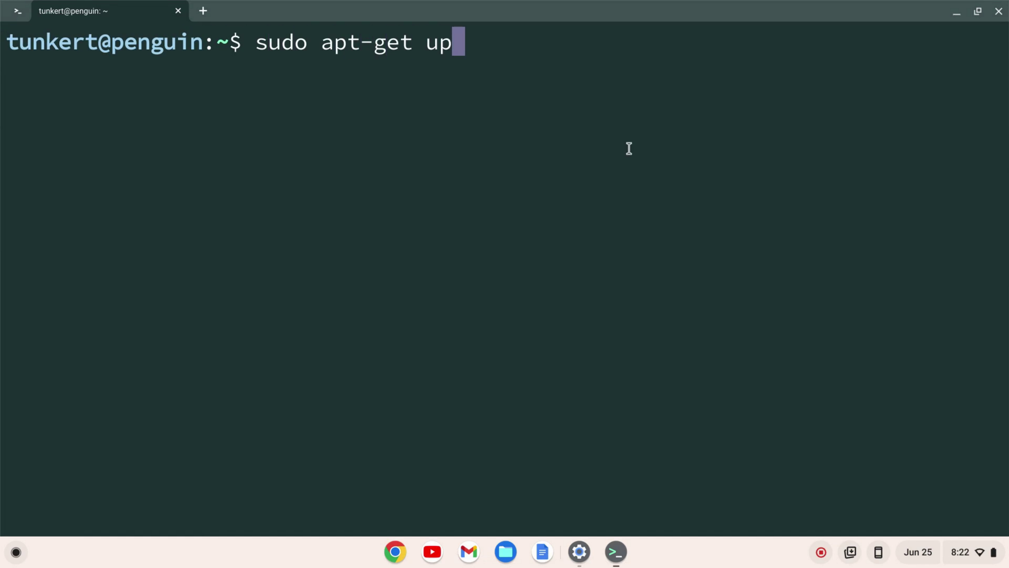
text(date && sudo apt-get dist-upgrade -y)
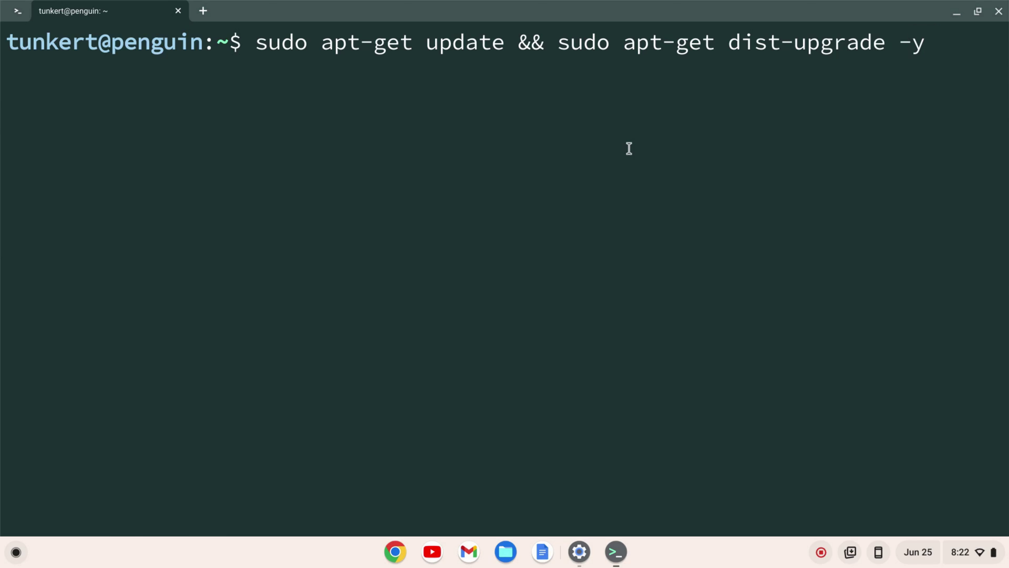
key(Return)
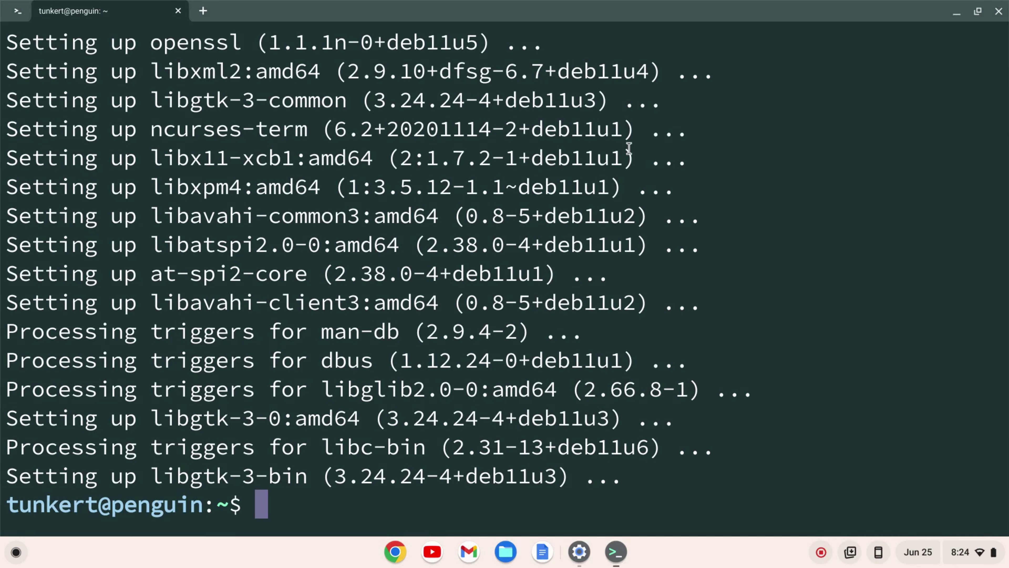
key(ctrl+l)
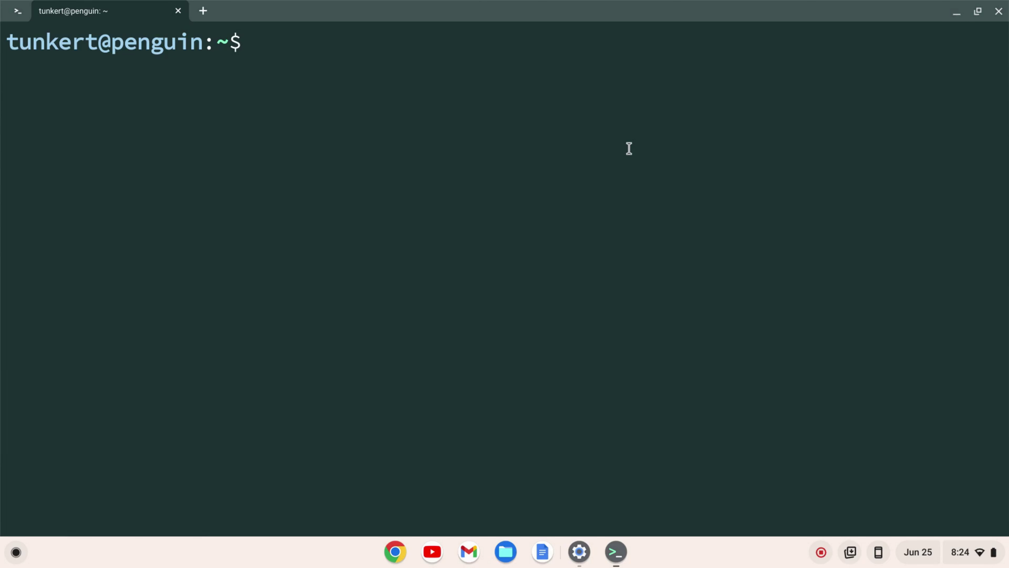
Install build-essential and gdb, clear the output, then install gnome-keyring with apt-get -y.
text(sudo apt-get install build-essential)
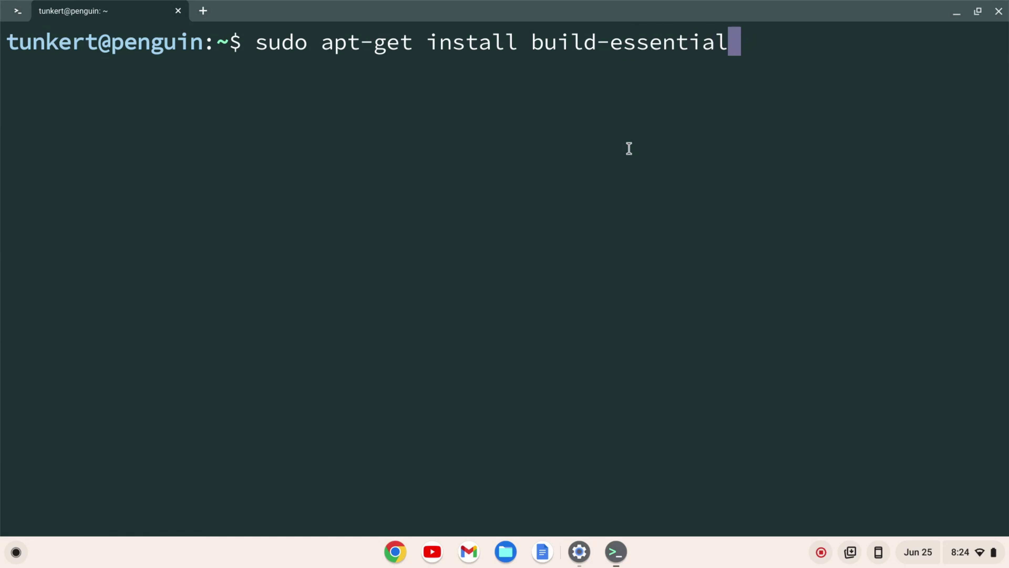
text( g)
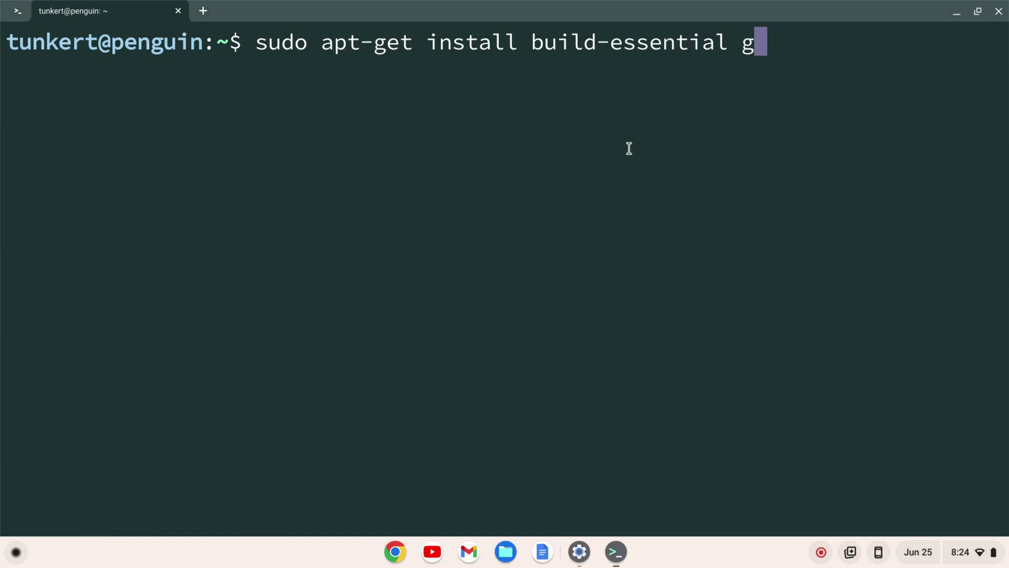
text(db -y)
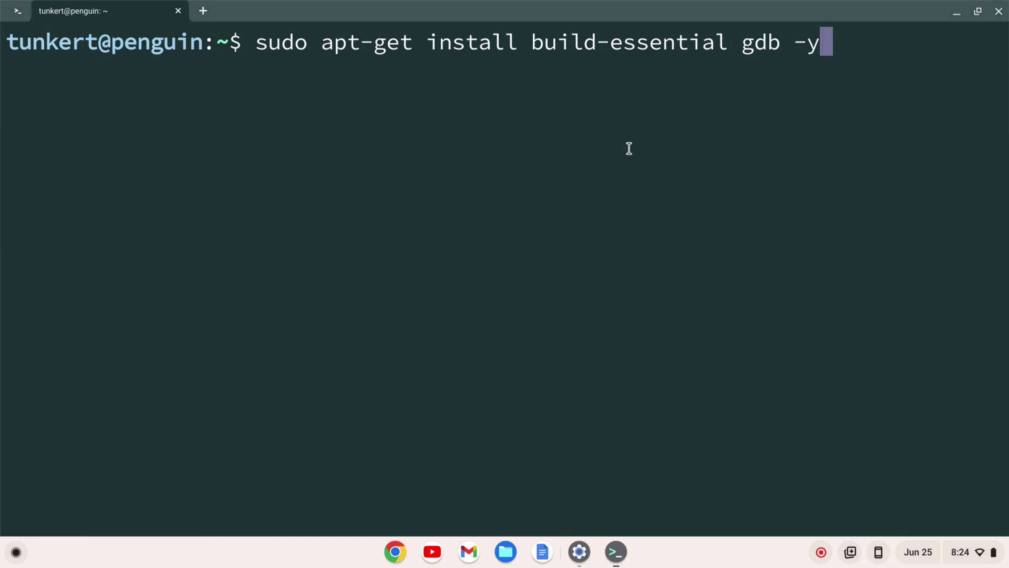
key(Return)
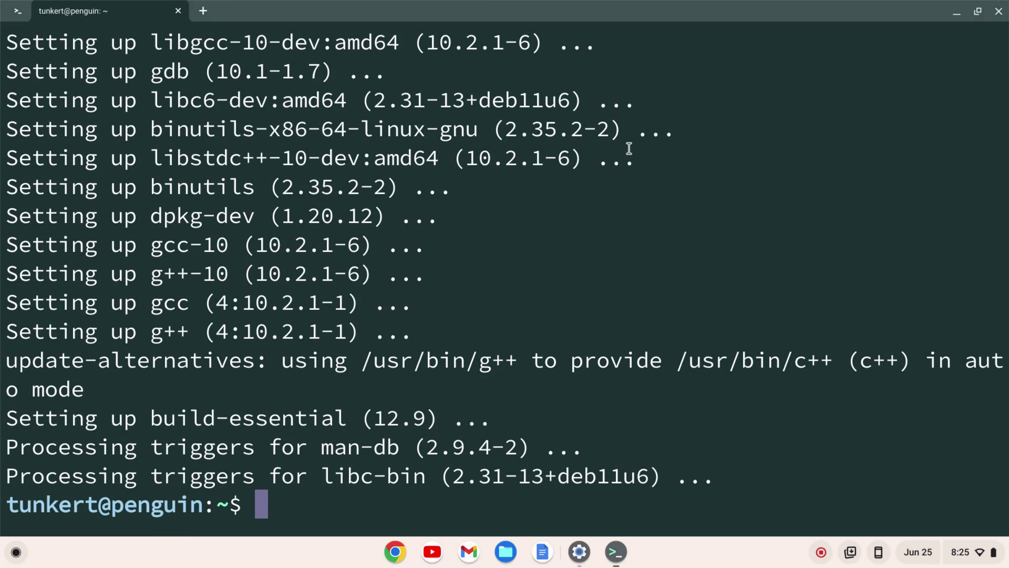
key(ctrl+l)
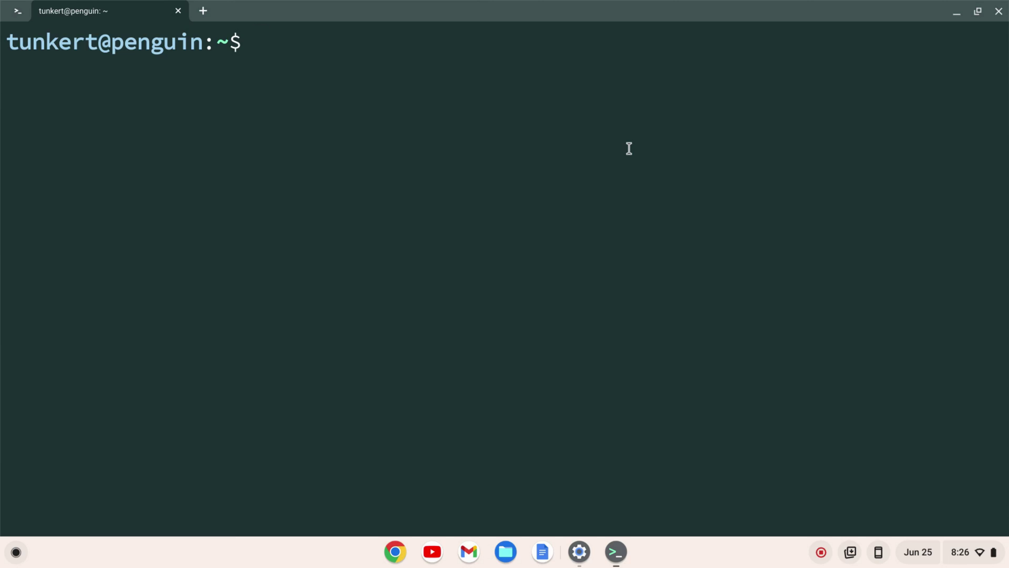
text(sudo apt-get)
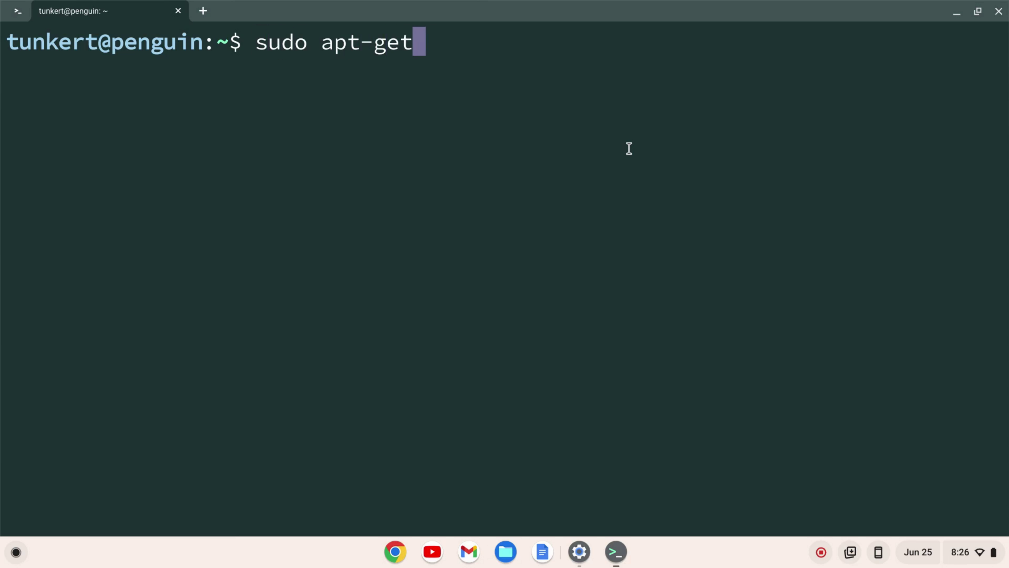
text( install gno)
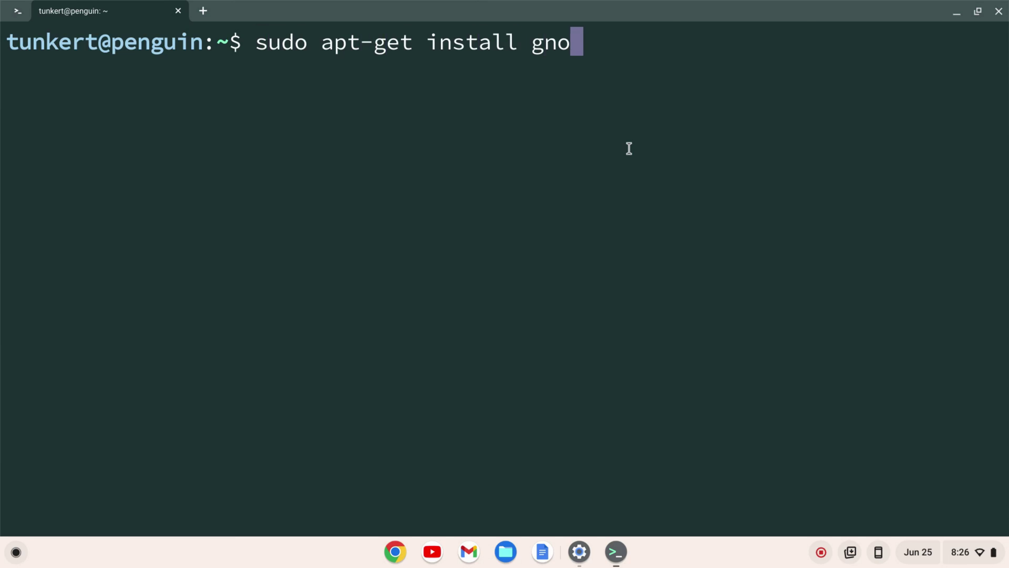
text(me-keyring -y)
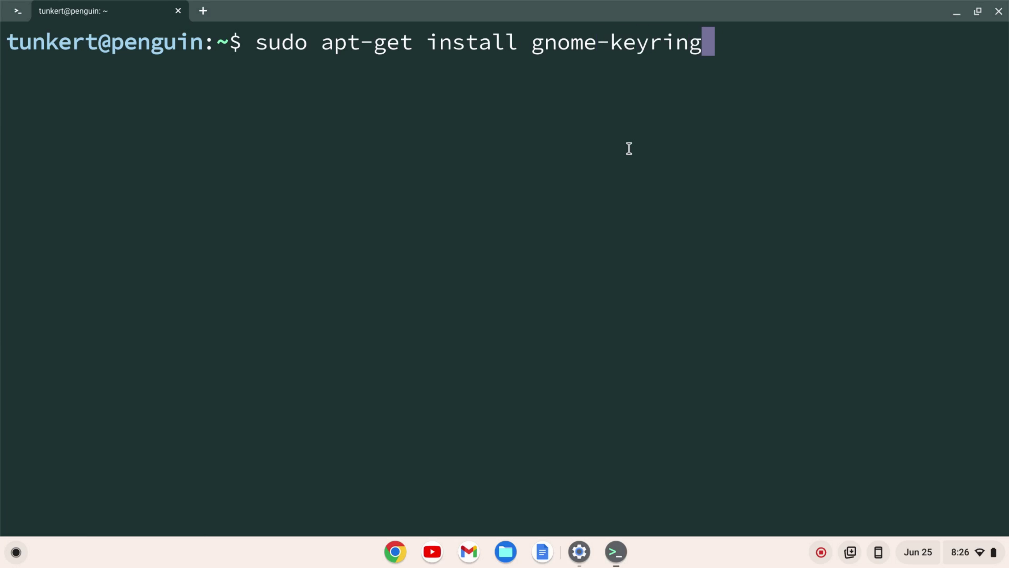
key(Return)
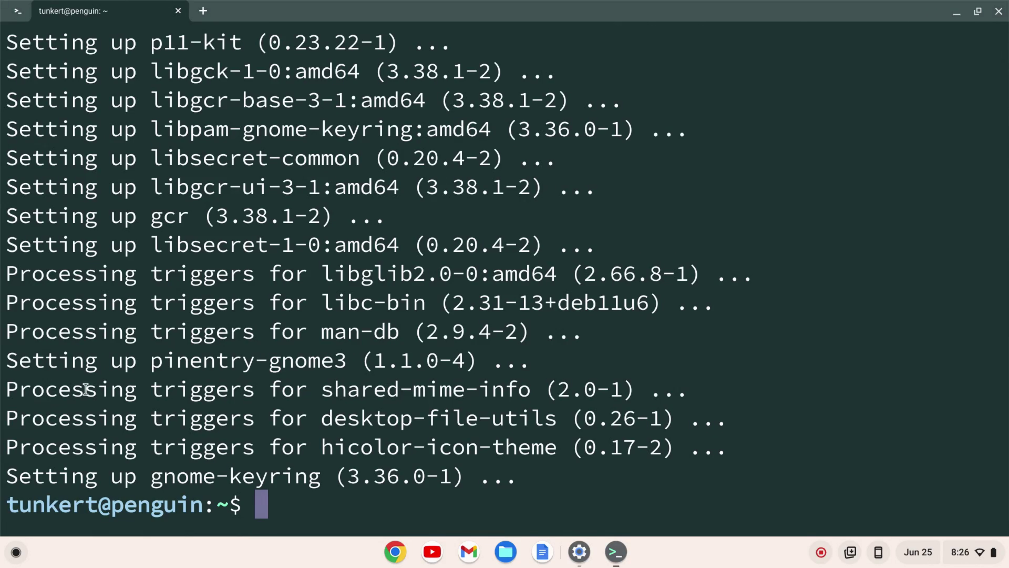
In Chrome, dismiss the ad notice and download the VS Code .deb from code.visualstudio.com.
click(398, 563)
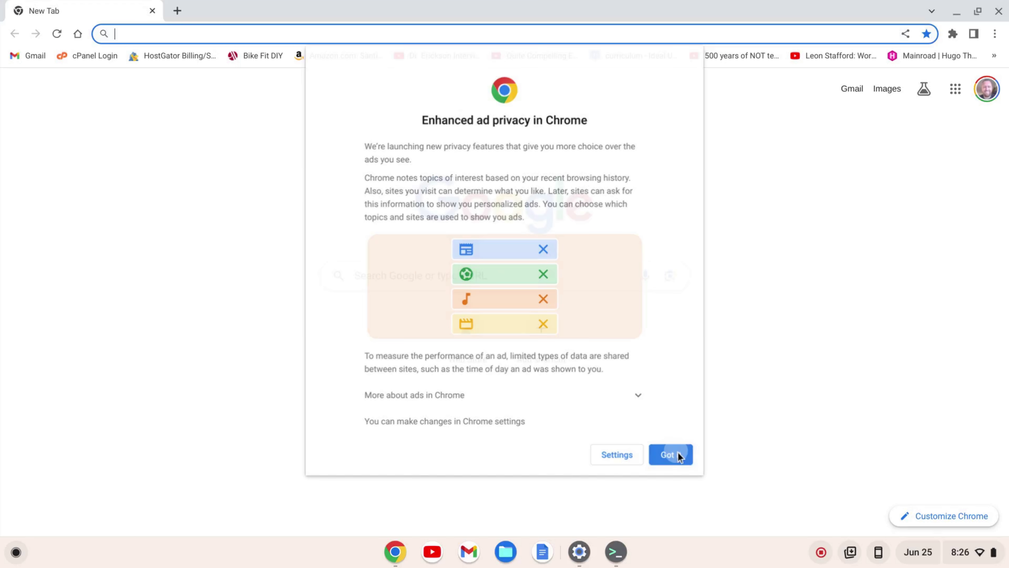
click(675, 454)
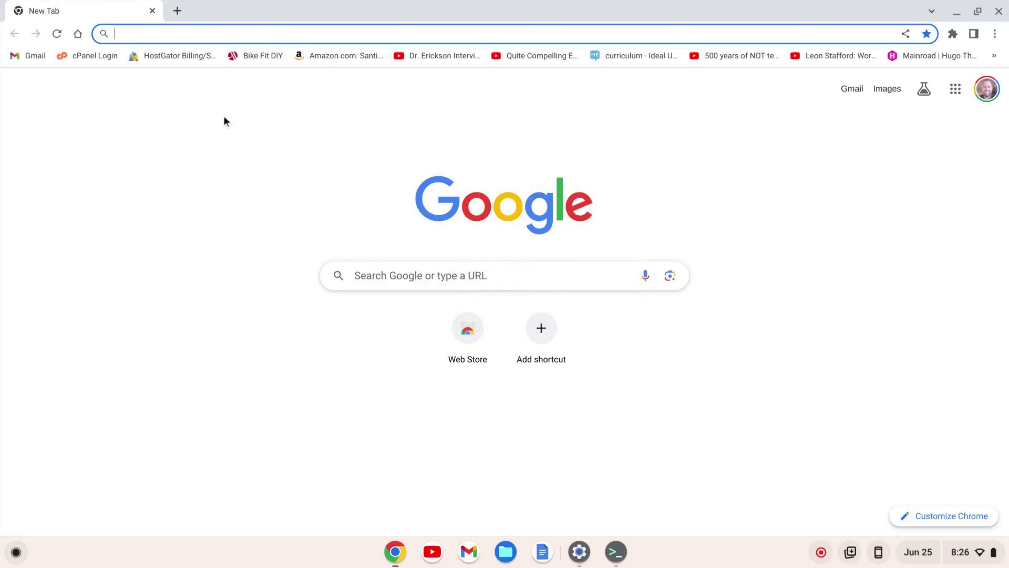
text(code.vis)
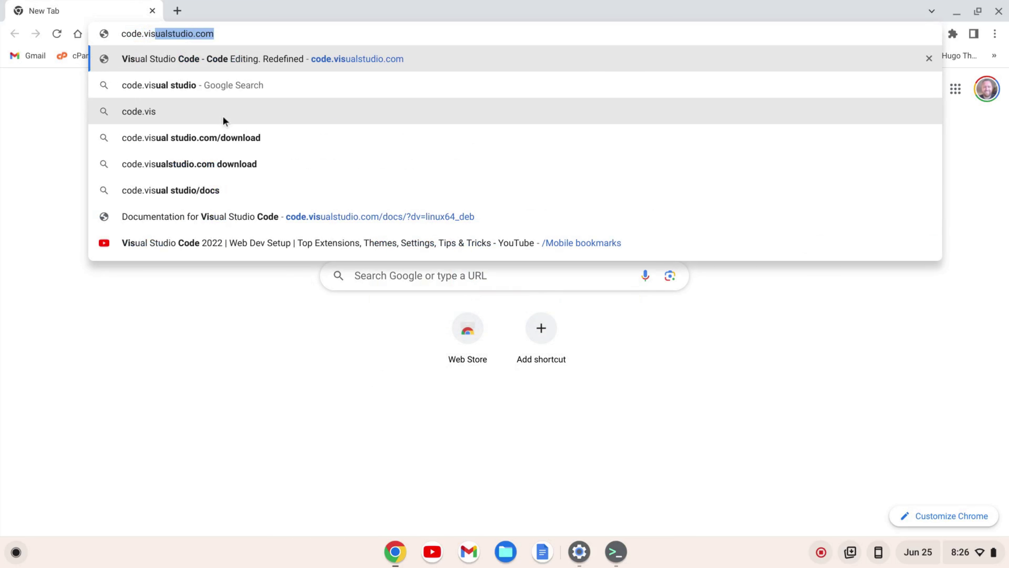
key(Return)
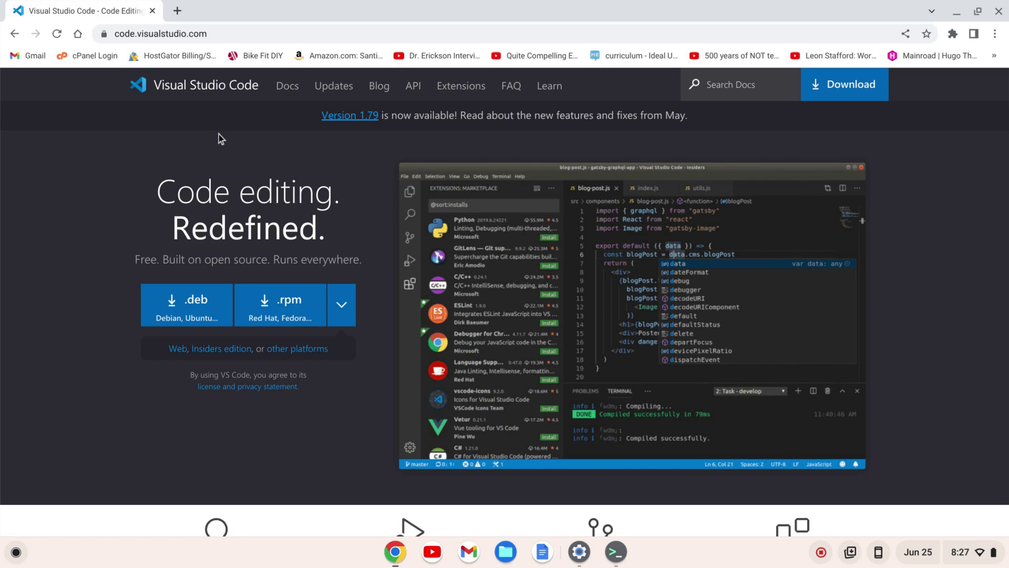
click(194, 308)
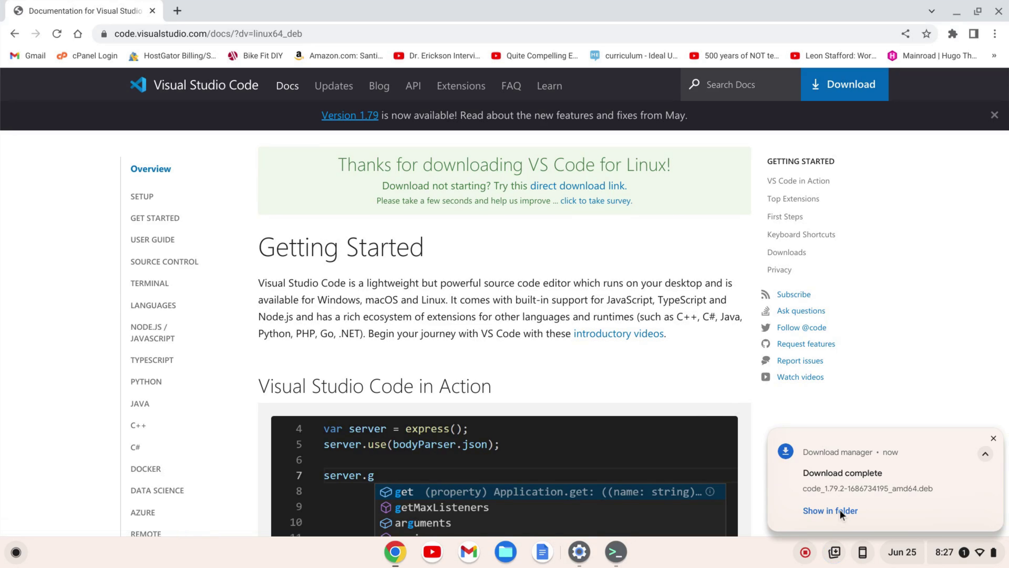
Show the downloaded .deb in its folder and choose Install with Linux.
click(839, 510)
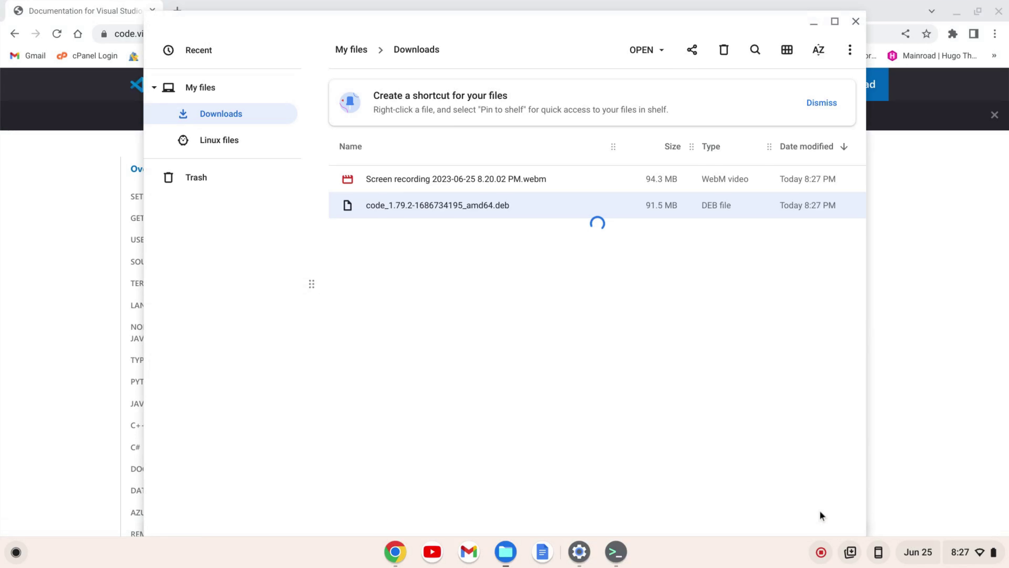
right_click(478, 205)
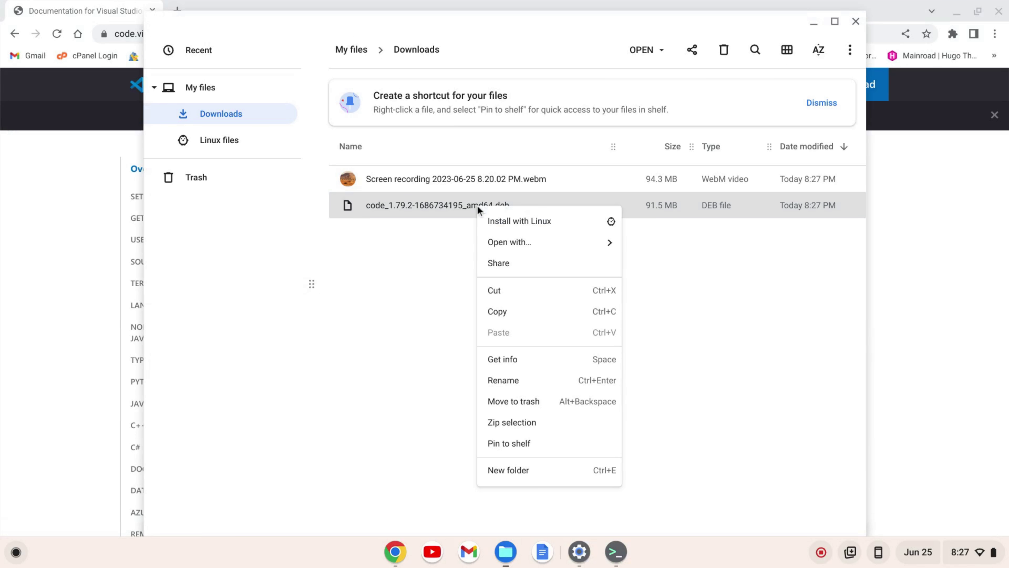
click(510, 222)
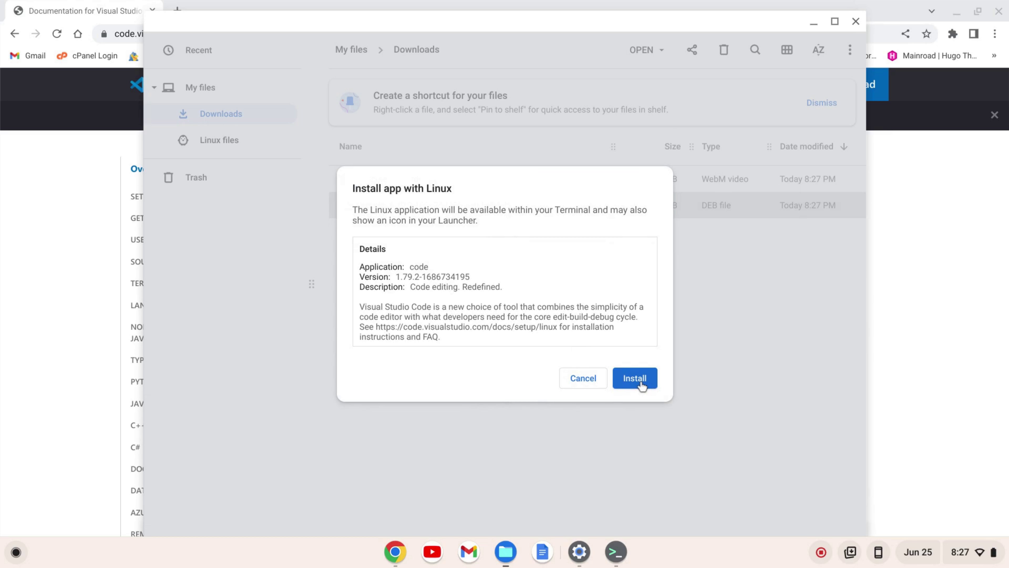
Install the VS Code package with Linux, dismiss the completion notice, and close Files.
click(636, 378)
click(639, 380)
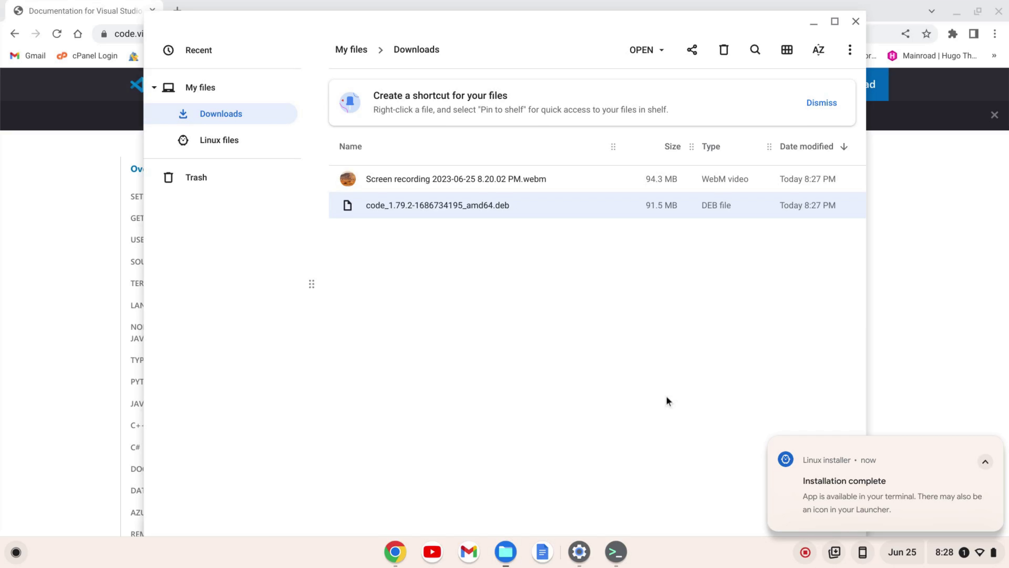
click(993, 452)
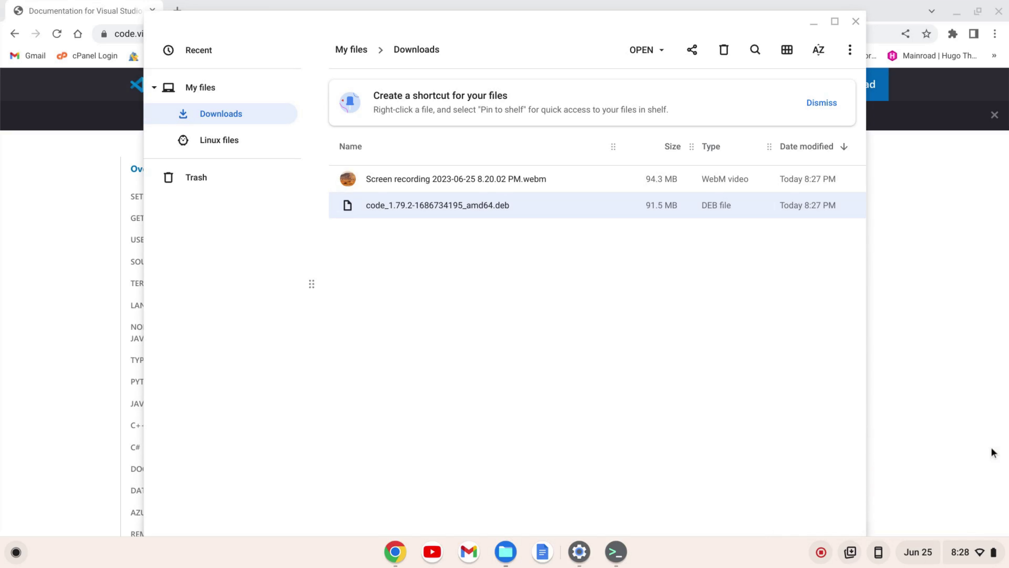
click(856, 22)
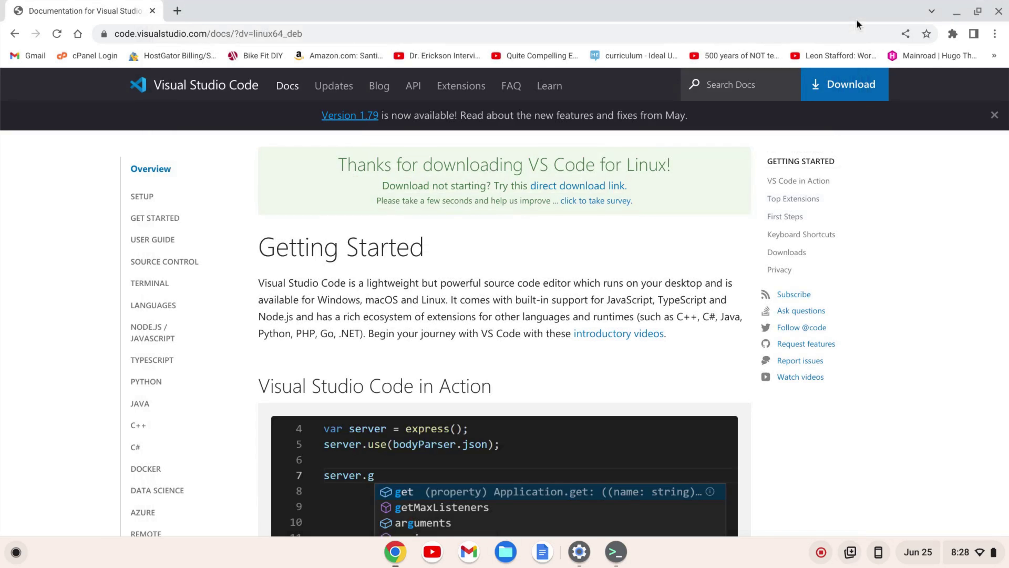
Open and close the system settings, then bring up the Terminal shelf icon's options.
click(577, 560)
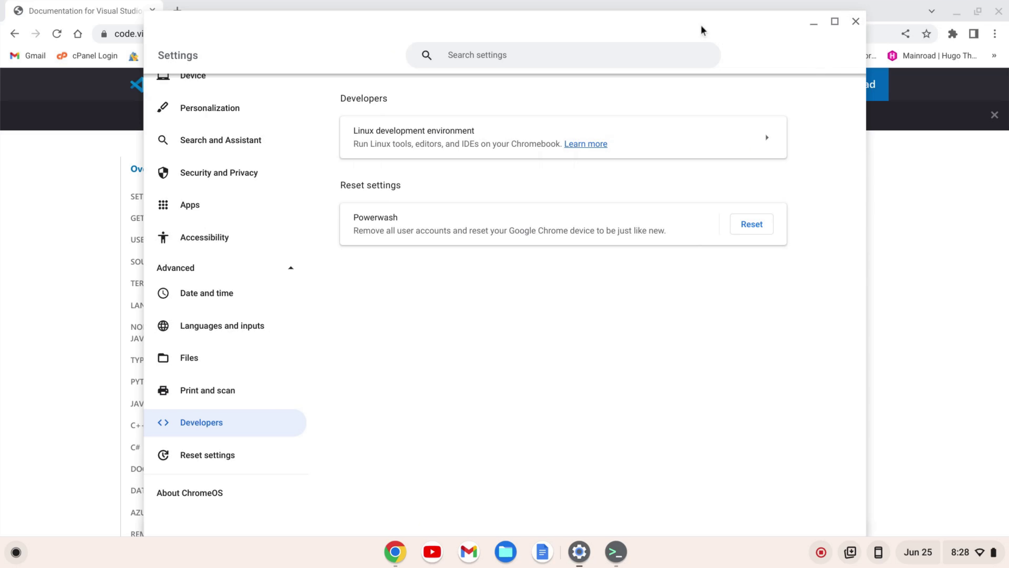
click(856, 22)
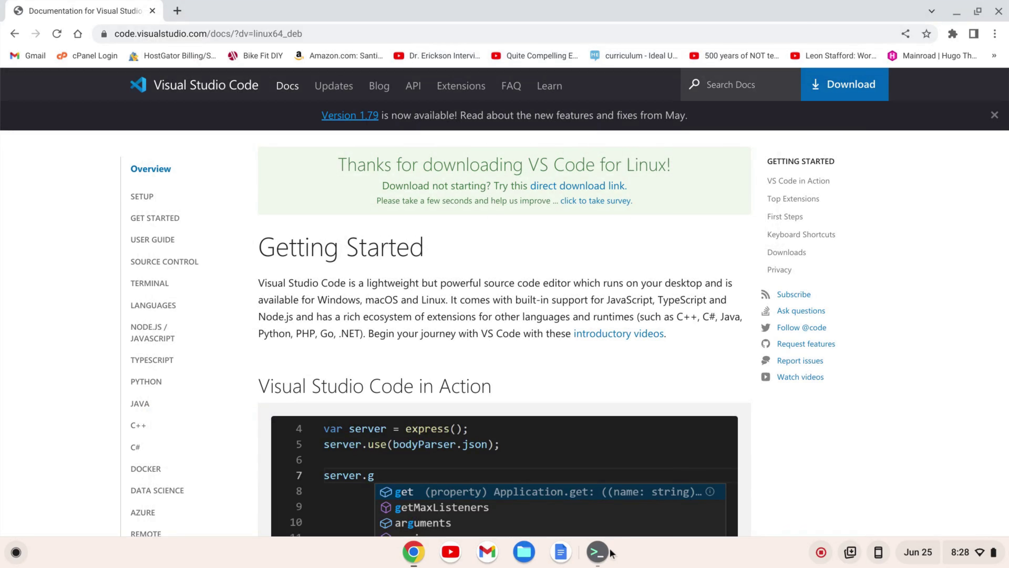
right_click(603, 558)
Pin Visual Studio Code to the shelf from the app list and launch it.
click(16, 553)
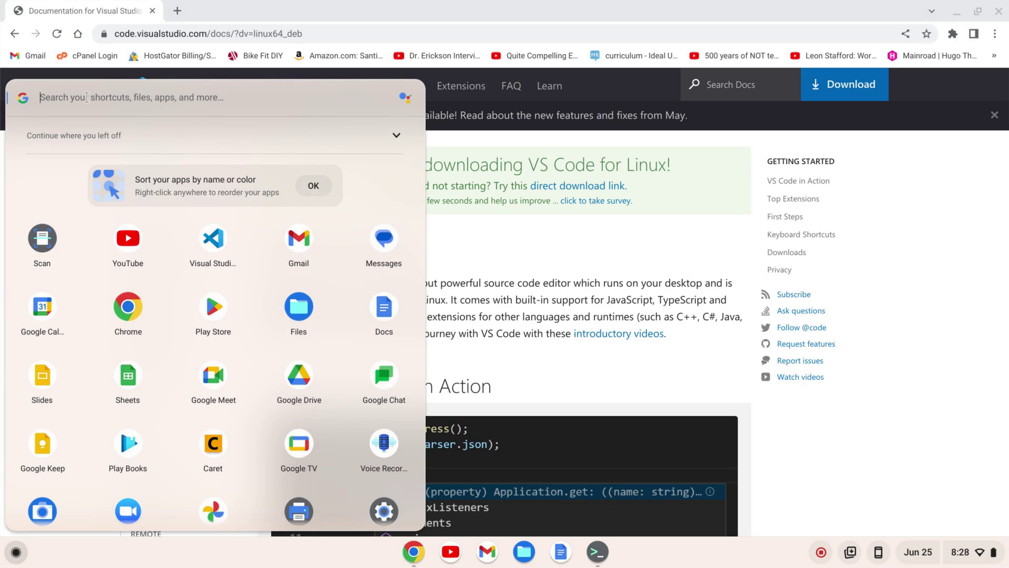
right_click(212, 243)
click(289, 241)
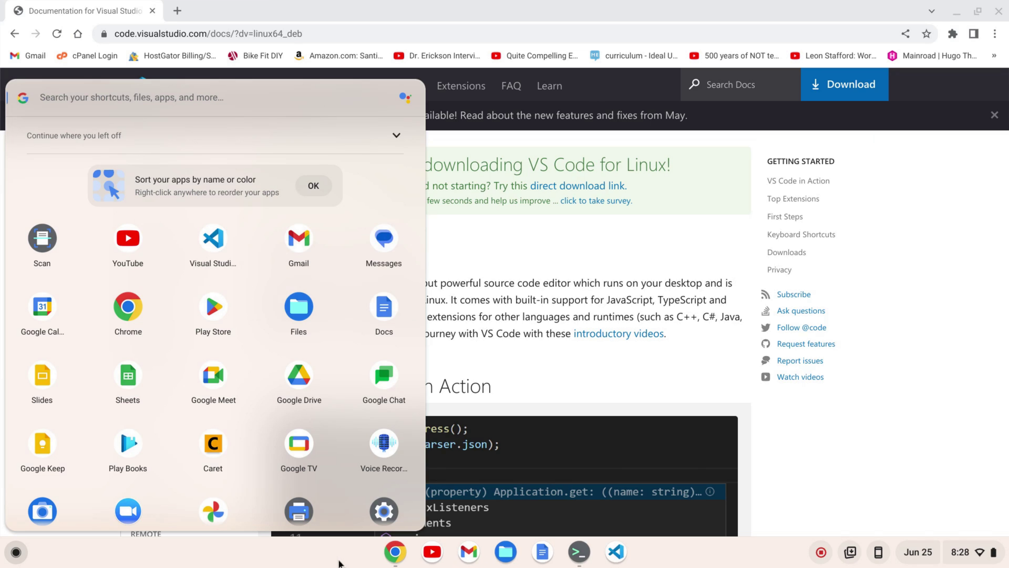
click(345, 562)
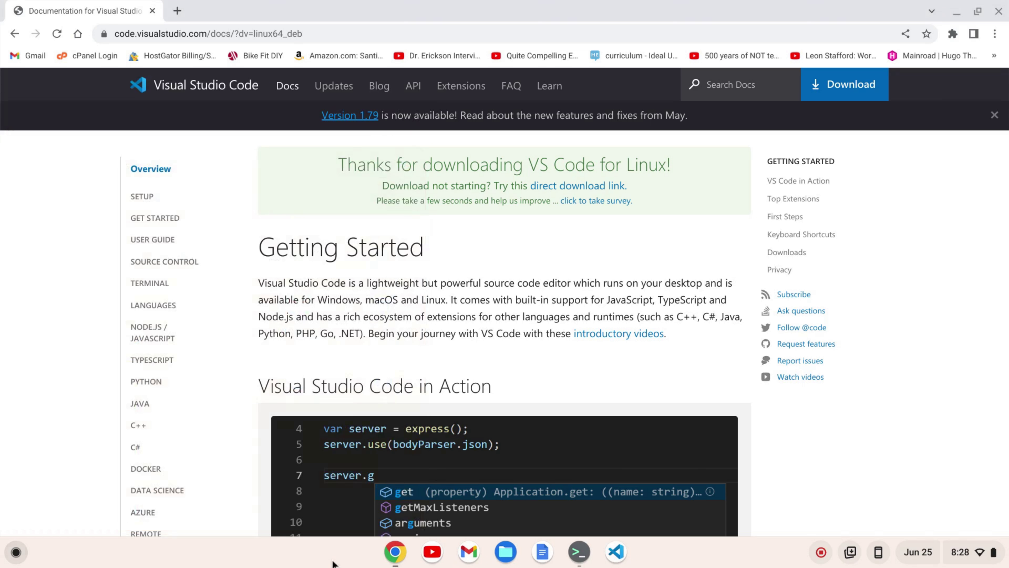
click(617, 554)
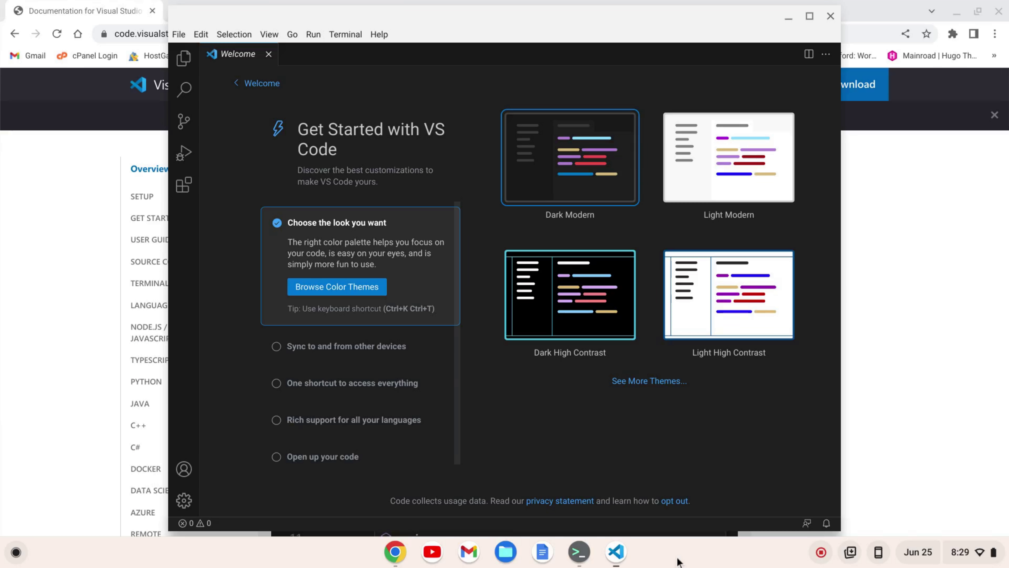
Maximize VS Code, turn off the startup Welcome page, close it, and open Settings with Ctrl+,.
click(810, 16)
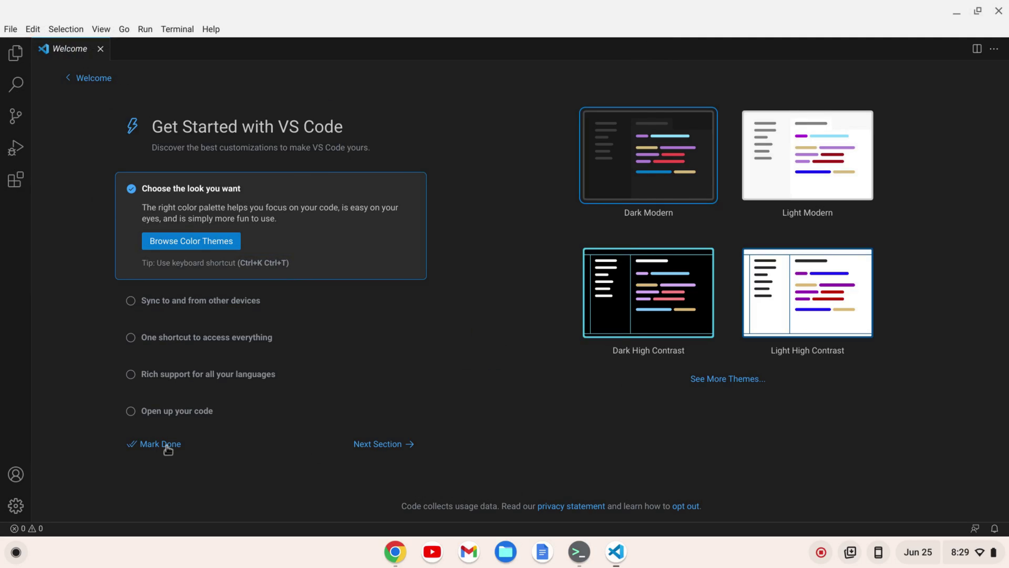
click(167, 444)
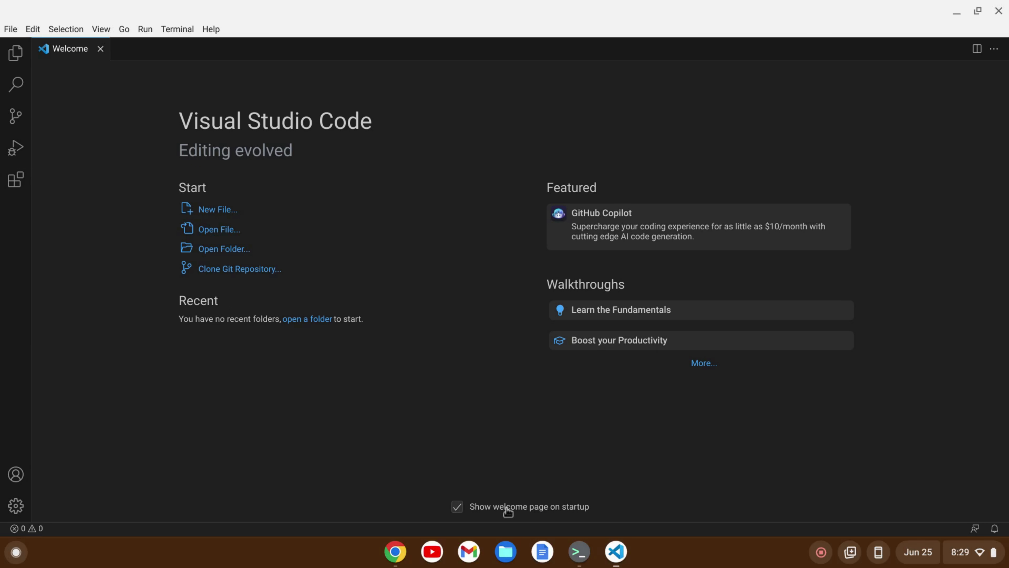
click(468, 510)
click(101, 49)
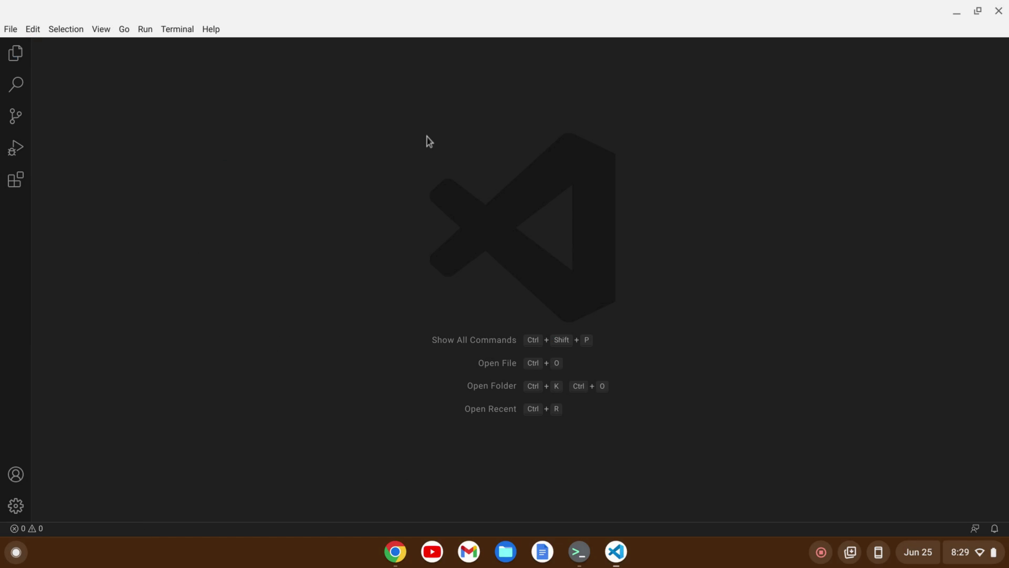
key(ctrl+comma)
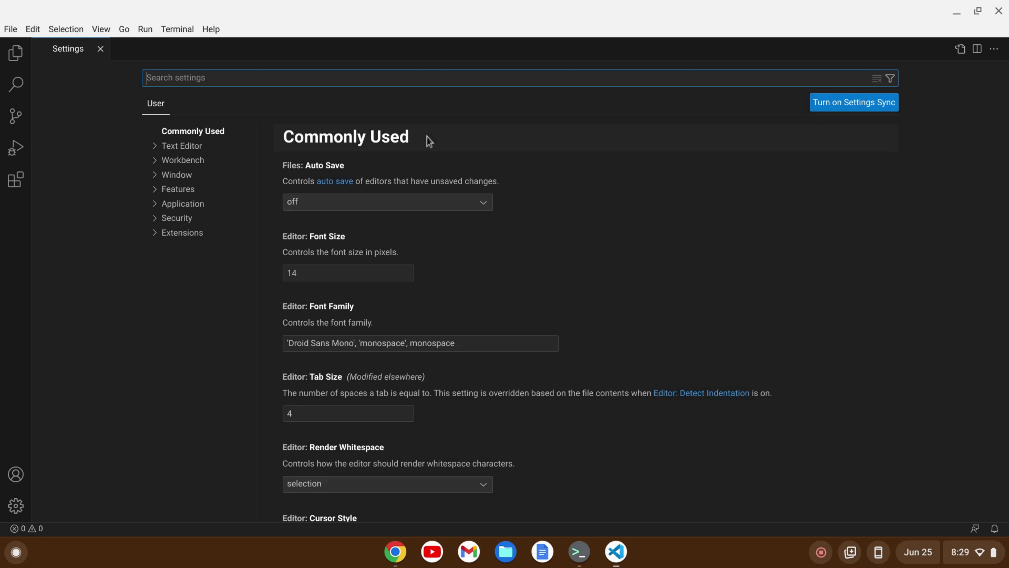
Set Window: Title Bar Style to custom, restart VS Code, close Settings, and show the Explorer sidebar.
text(title bar)
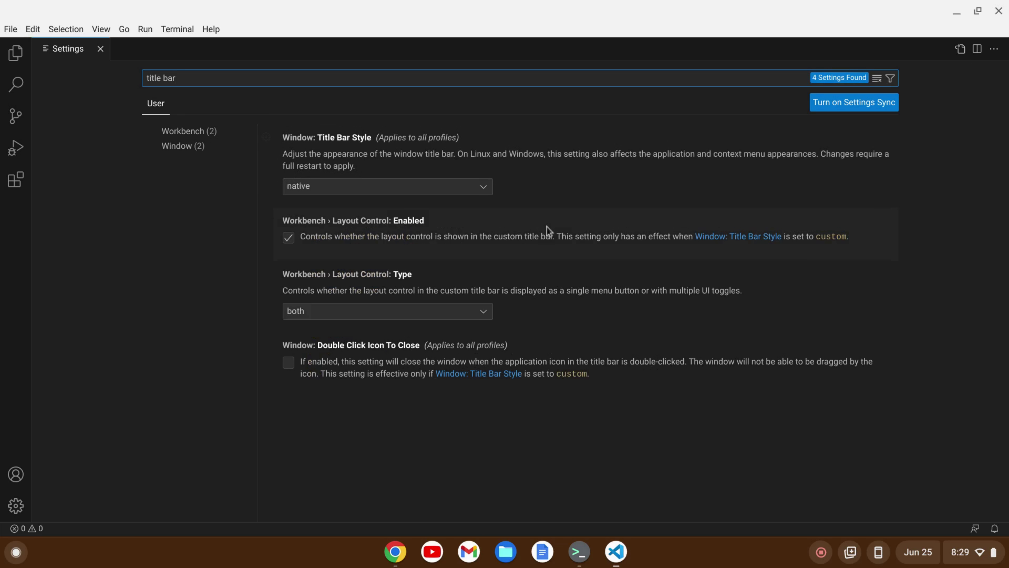
click(472, 187)
click(403, 218)
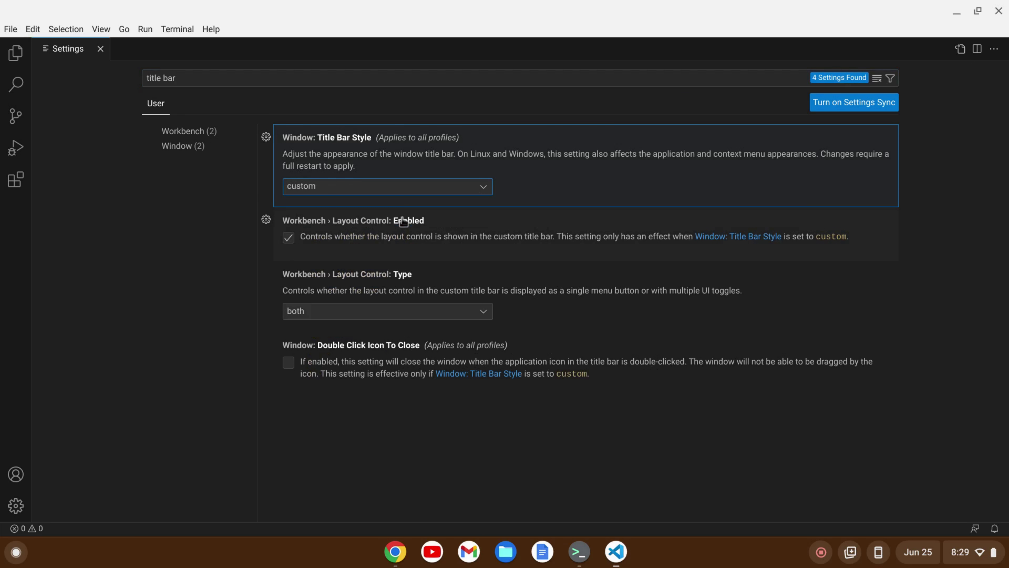
click(564, 305)
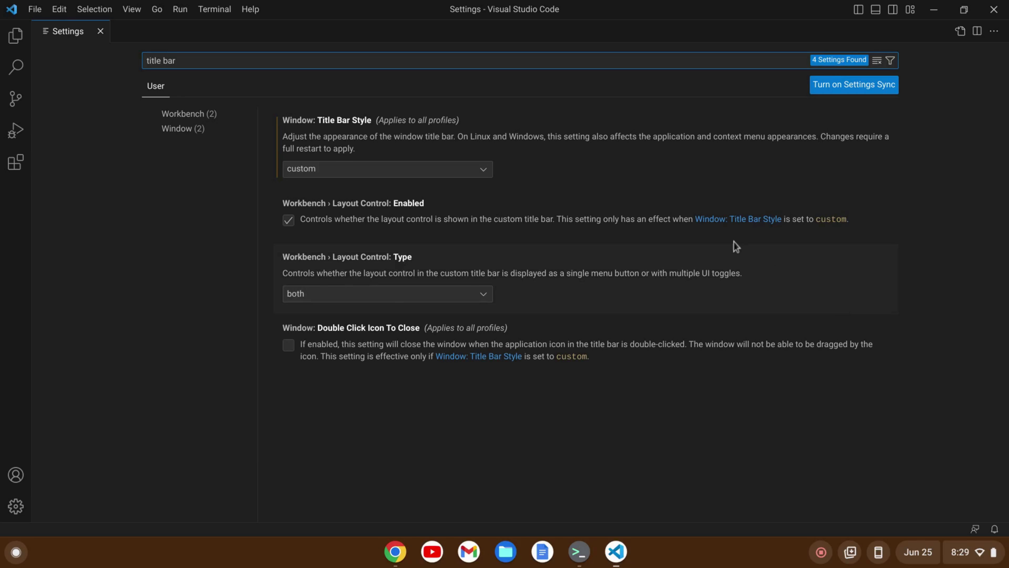
click(101, 32)
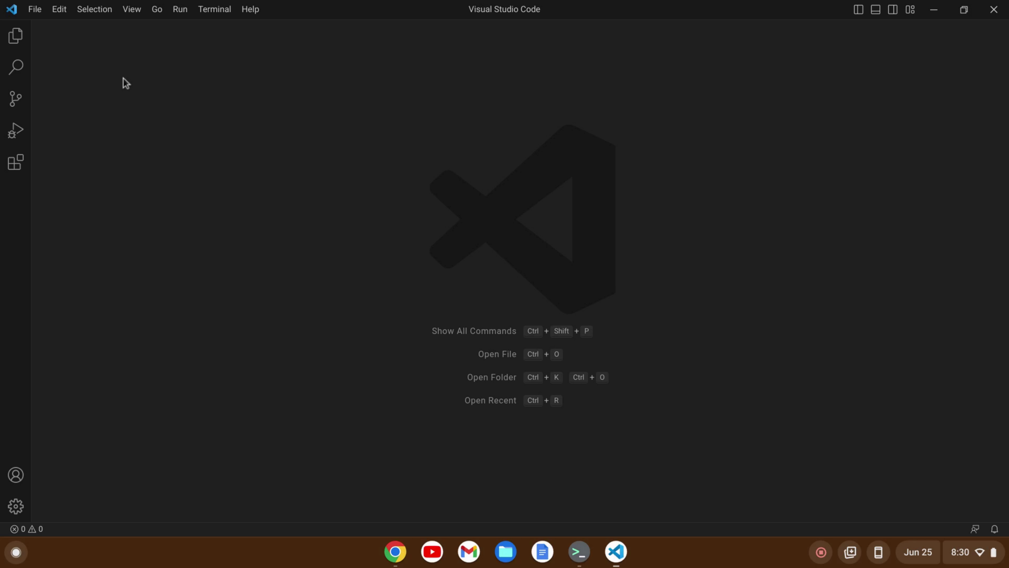
click(18, 42)
In the Open Folder dialog, create a new folder named programming.
click(114, 100)
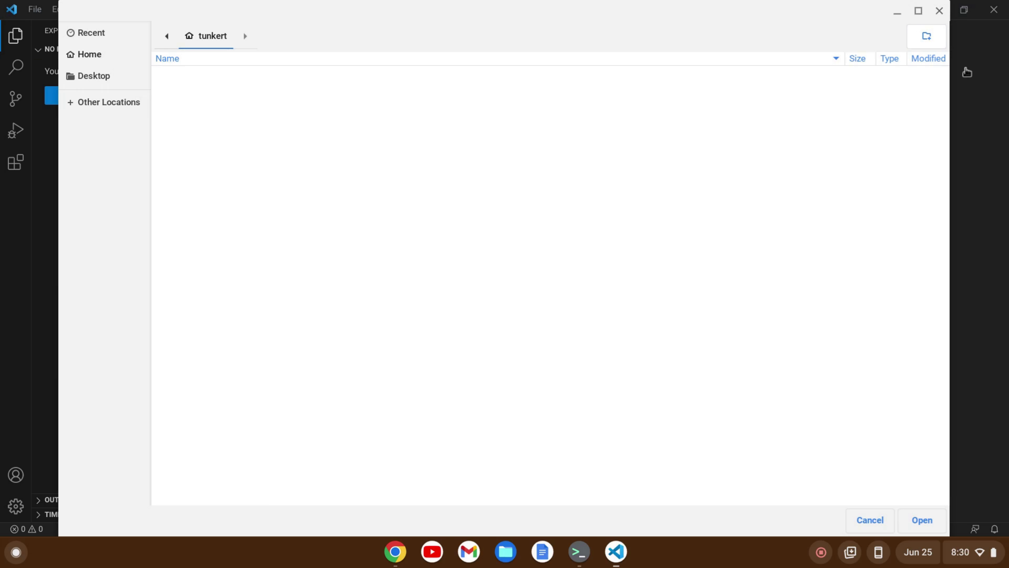
click(926, 39)
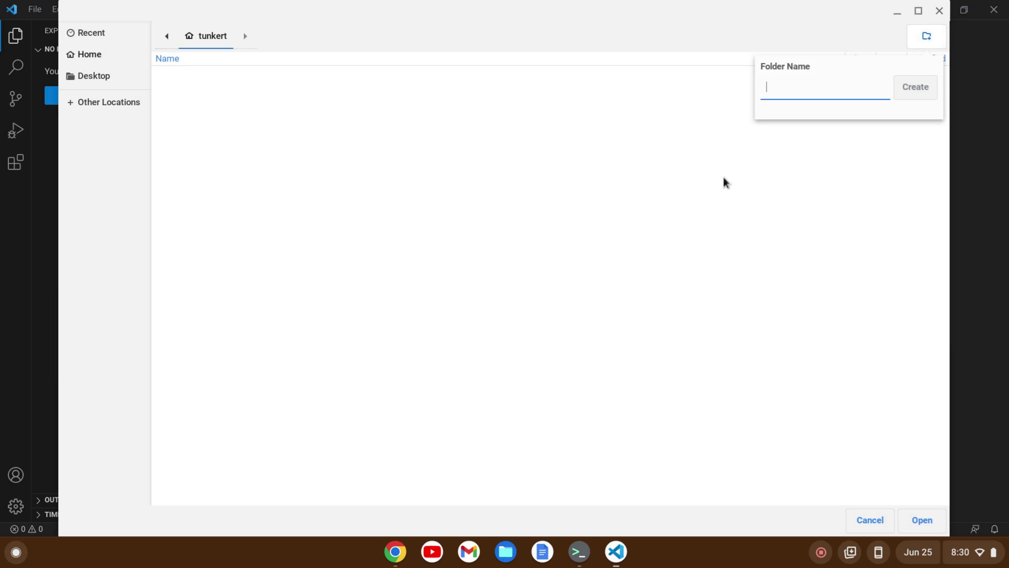
text(programming)
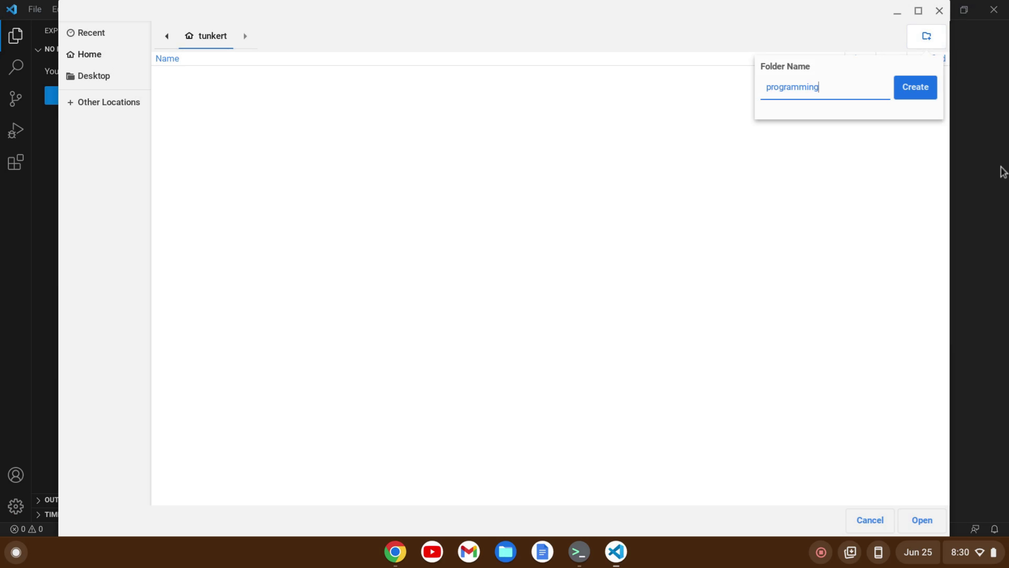
click(914, 95)
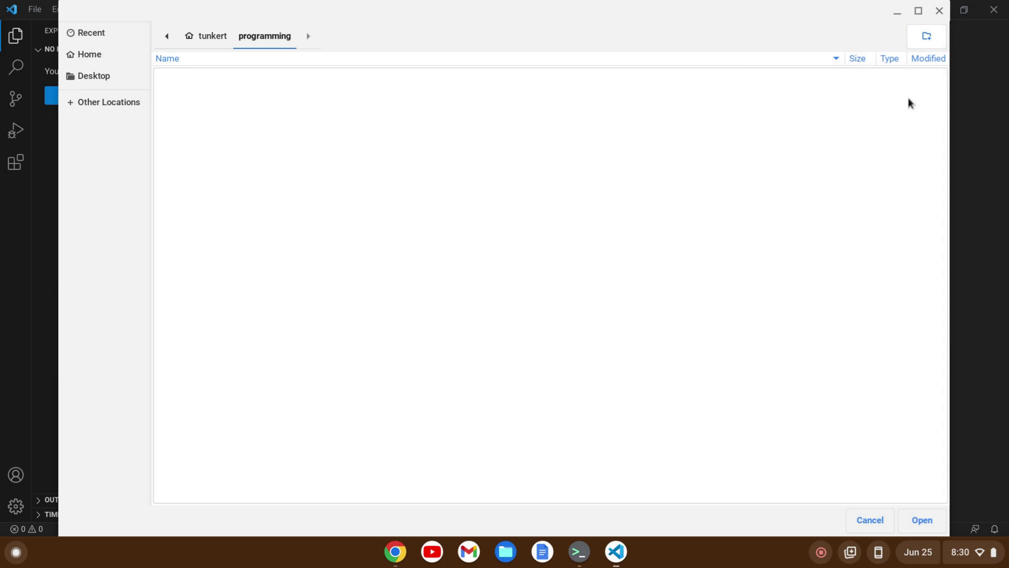
Nest c_programs inside programming and hello inside c_programs, then open hello as the workspace.
click(924, 43)
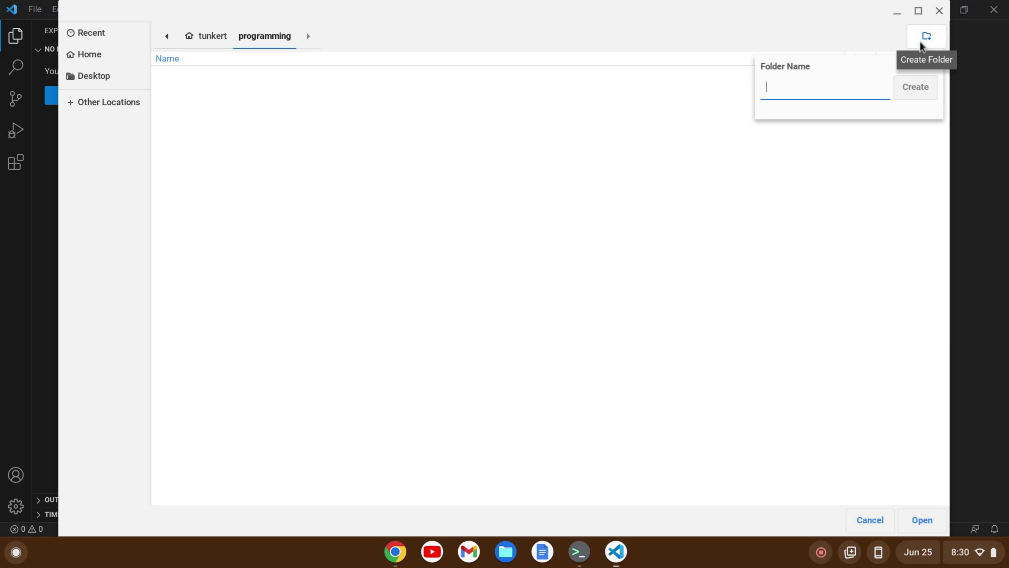
text(c)
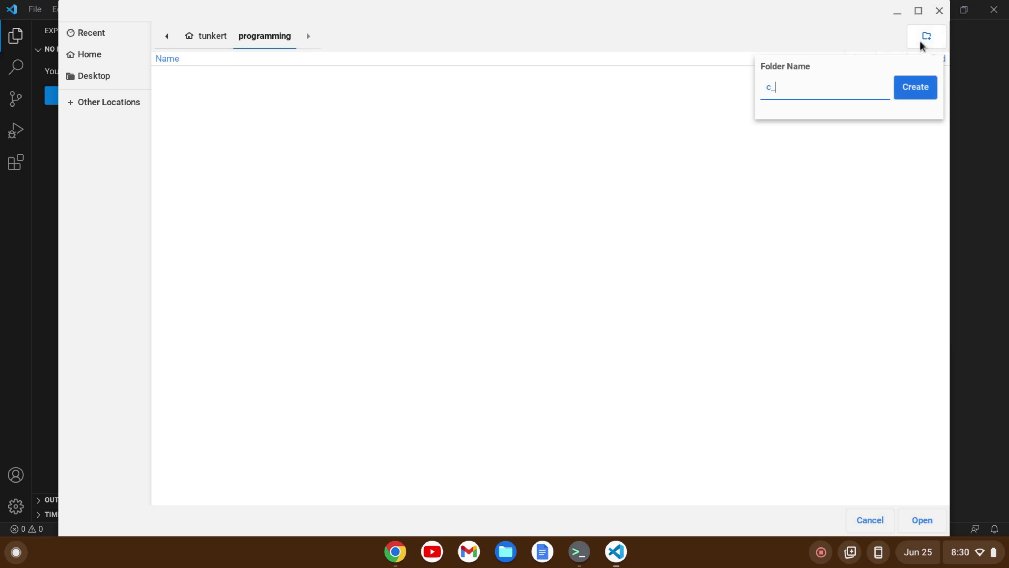
text(_programs)
key(Return)
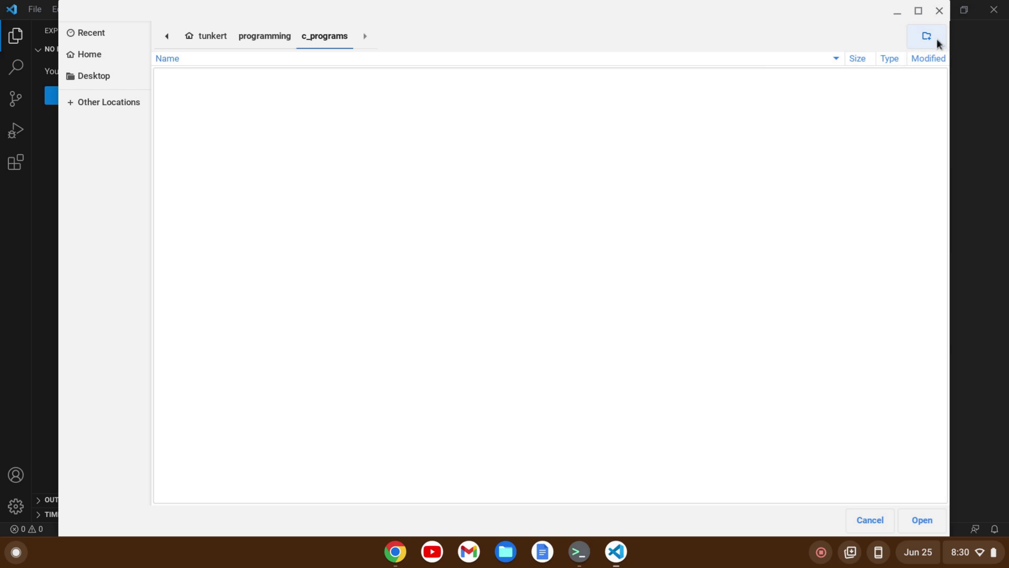
click(938, 36)
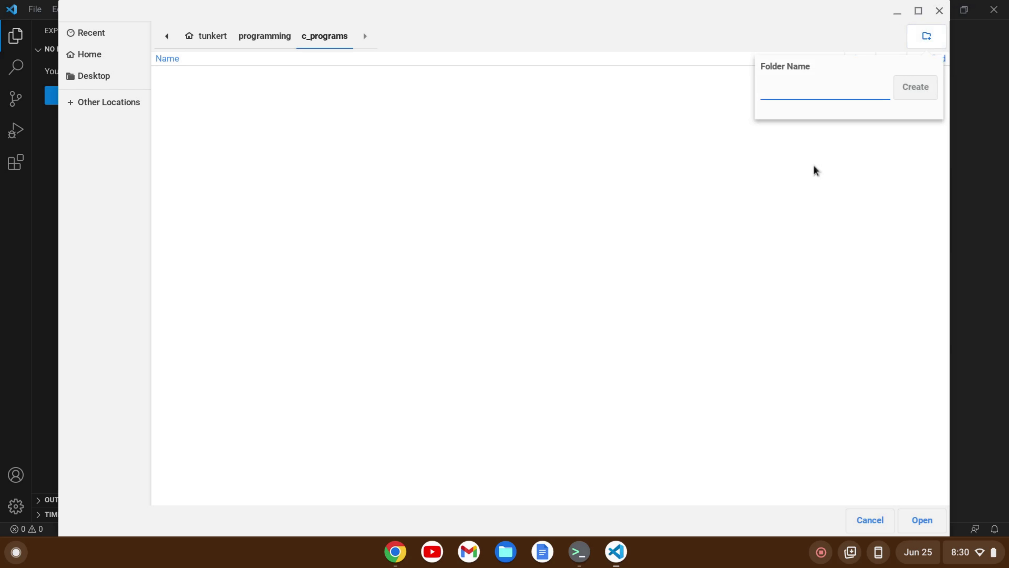
text(hello)
key(Return)
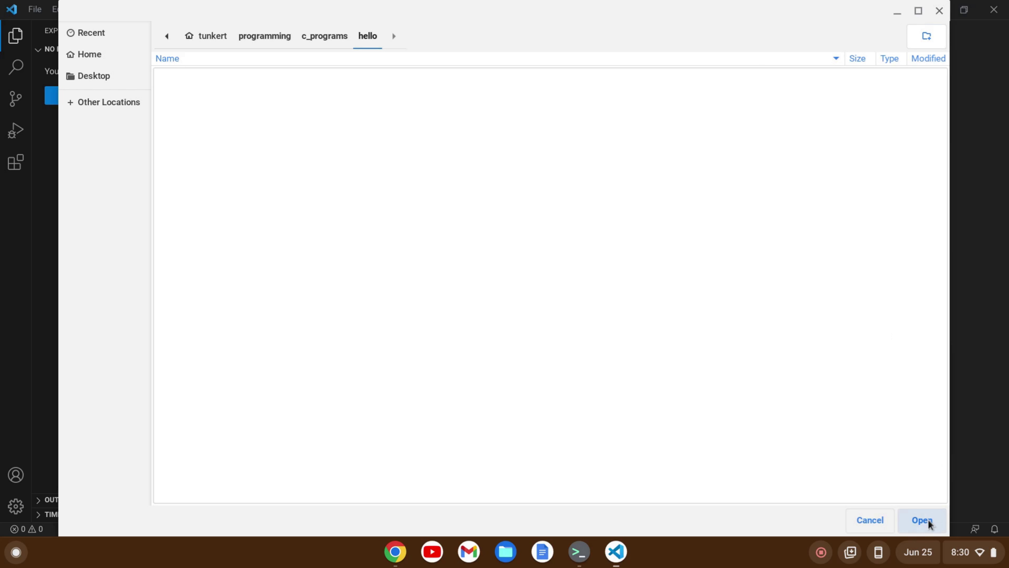
click(929, 521)
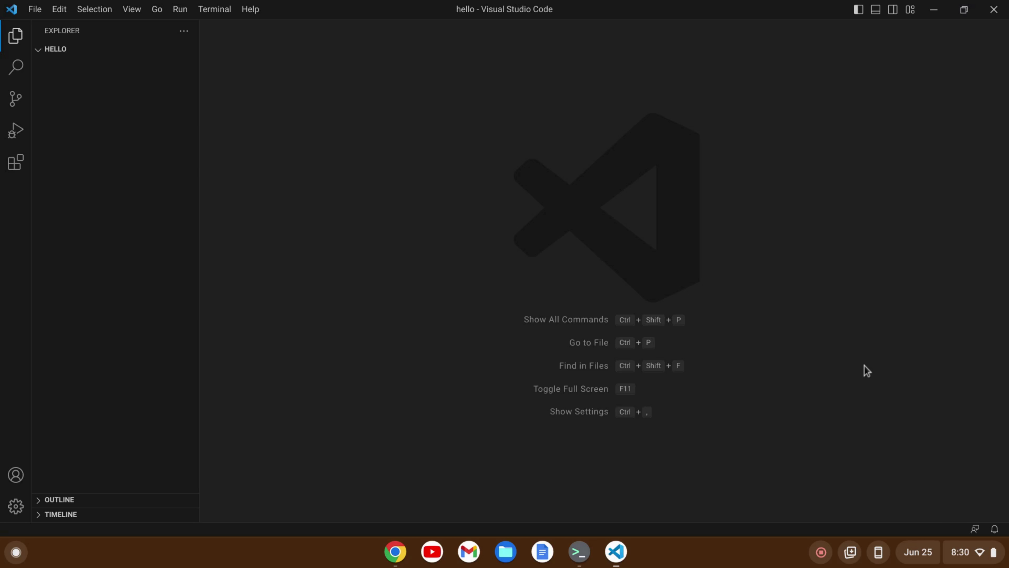
Trust the hello folder's authors and add a new empty file named hello.c.
mouse_move(130, 61)
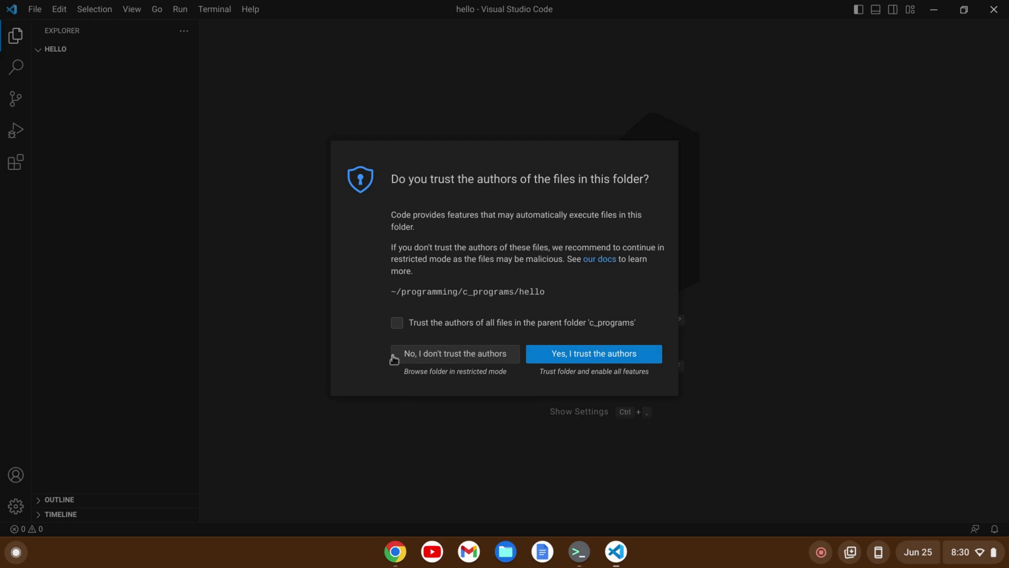
click(622, 357)
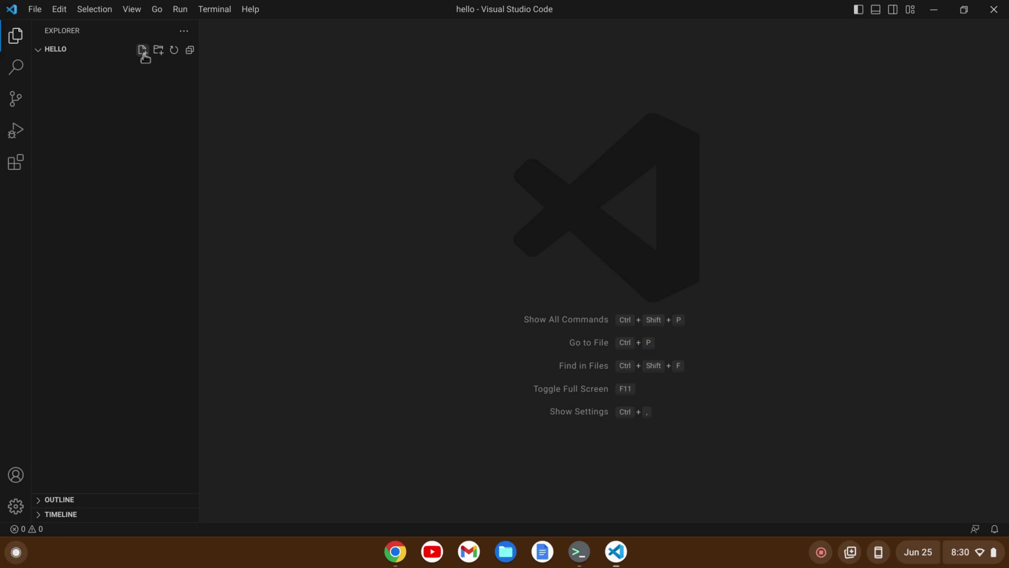
click(142, 51)
text(hello.c)
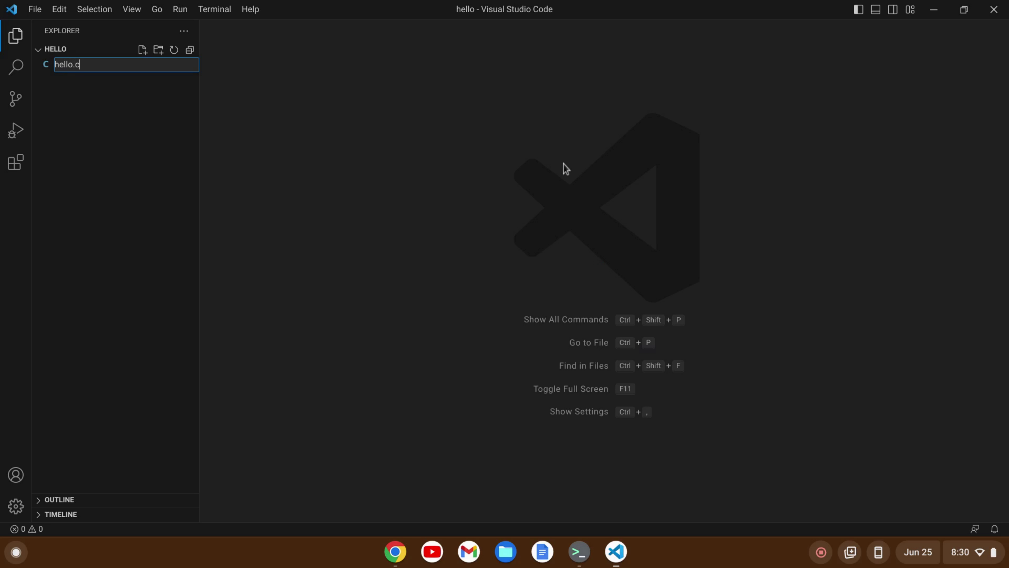
key(Return)
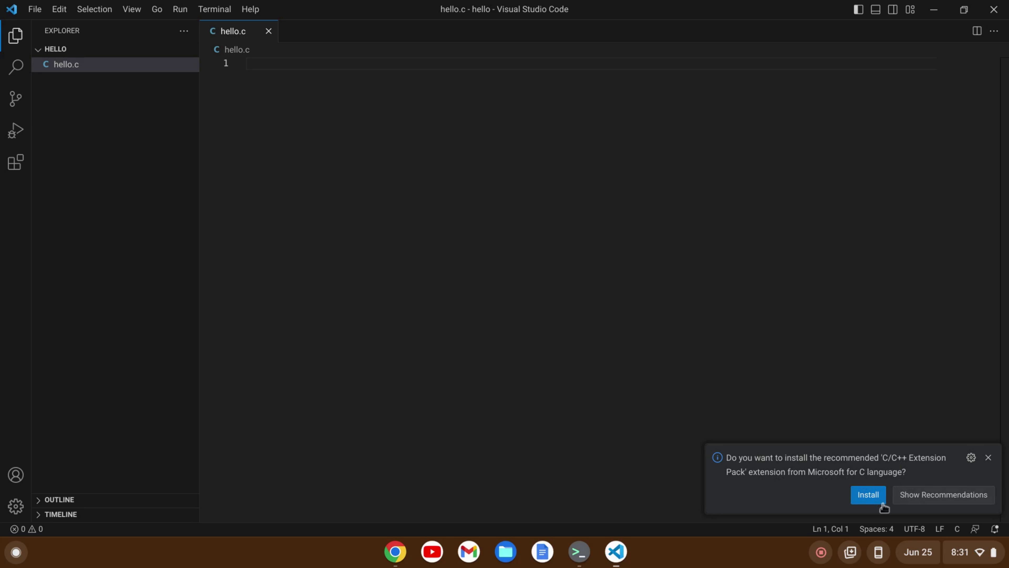
Install the Microsoft C/C++ Extension Pack from the recommendation notification.
click(869, 497)
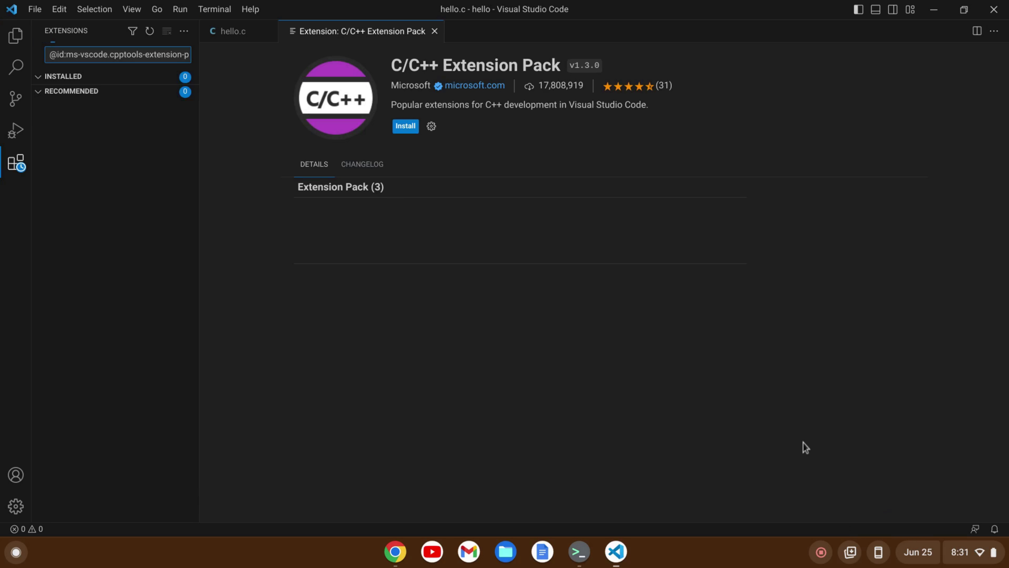